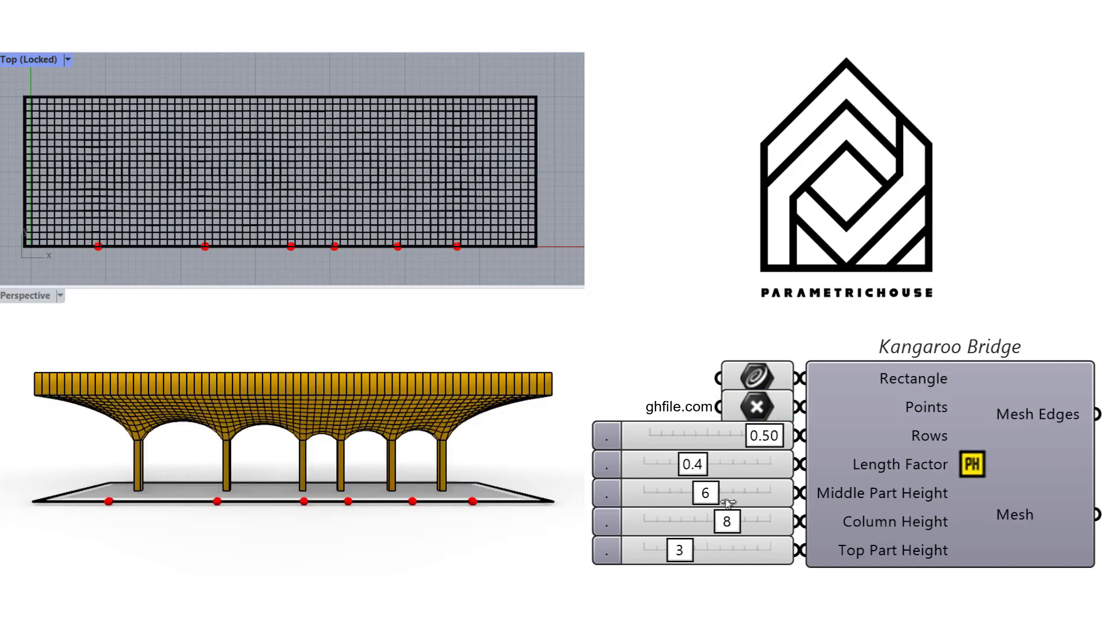
- Set the bridge's Column Height and Middle Part Height to 7 and Top Part Height to 3.0, and increase the Rows value
left_click_drag(705, 494, 783, 503)
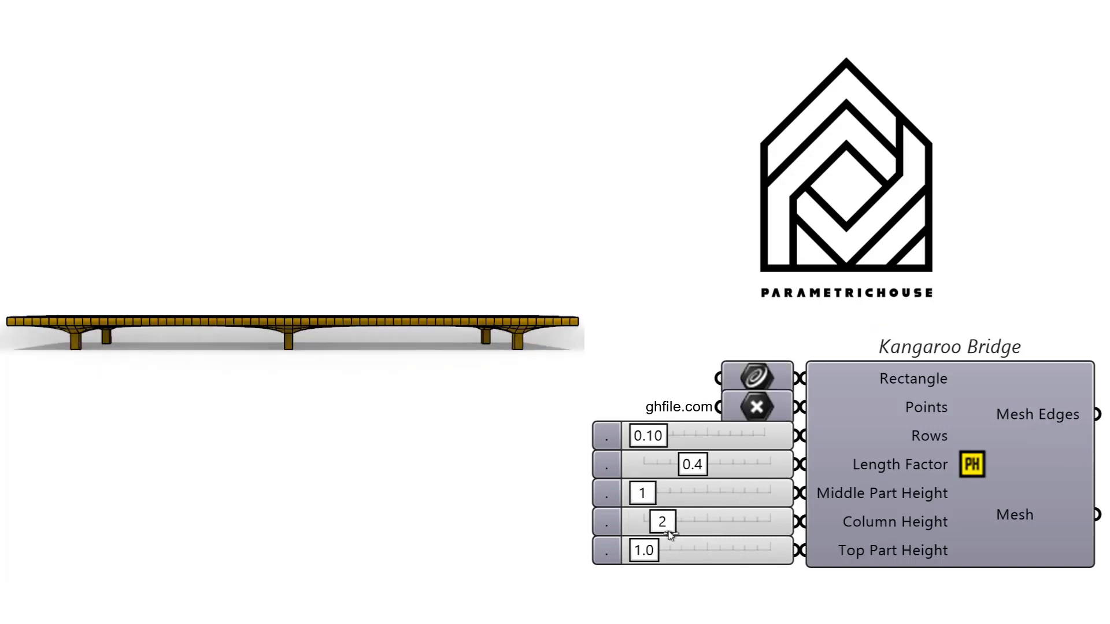
left_click_drag(669, 526, 787, 528)
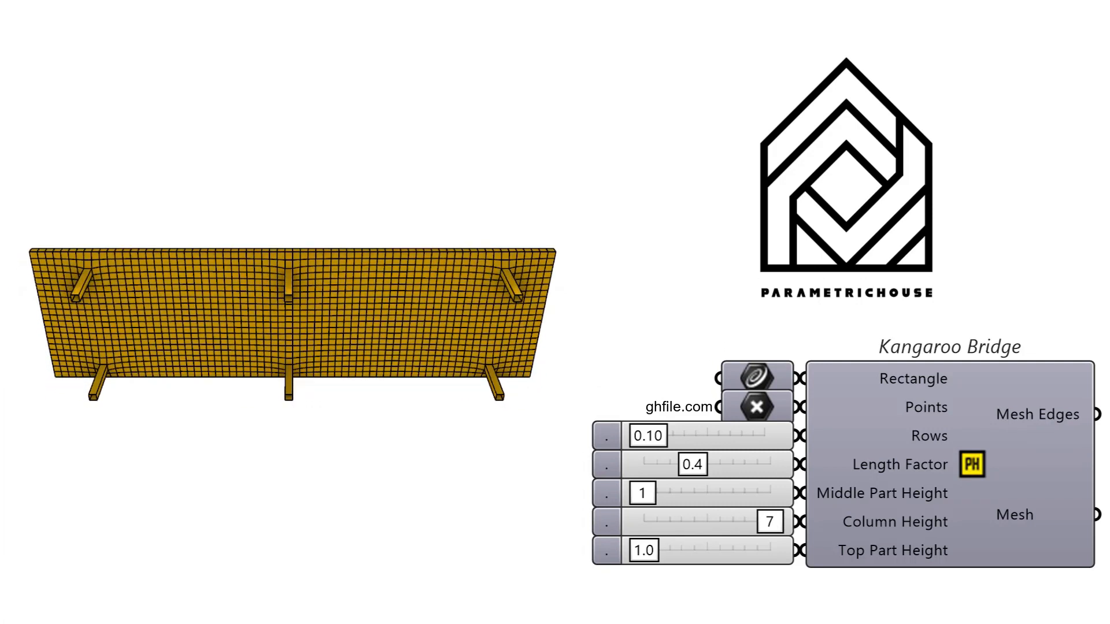
left_click_drag(642, 493, 774, 504)
left_click_drag(644, 557, 781, 564)
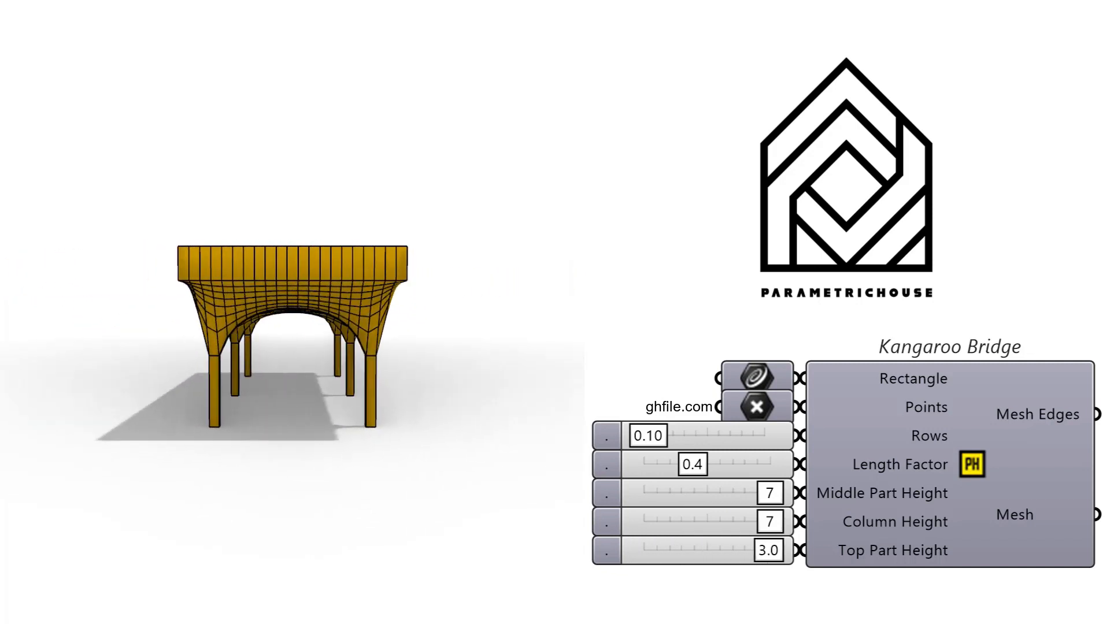
left_click_drag(648, 436, 733, 436)
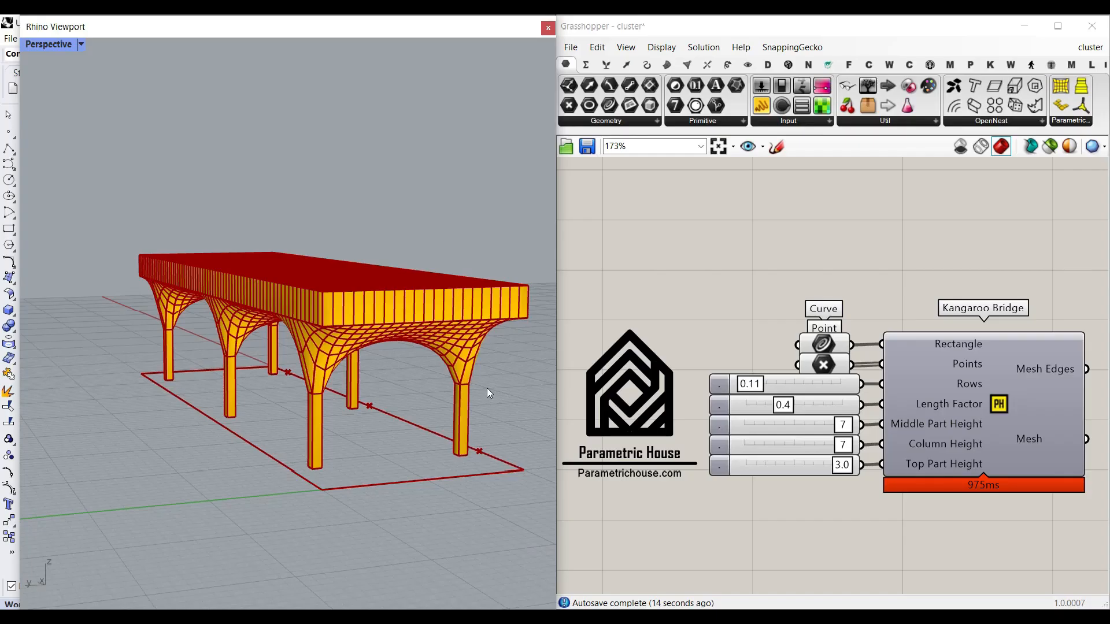
- Examine the bridge variations from above and below, along with the inputs of the Kangaroo Bridge component
right_click_drag(484, 387, 403, 351)
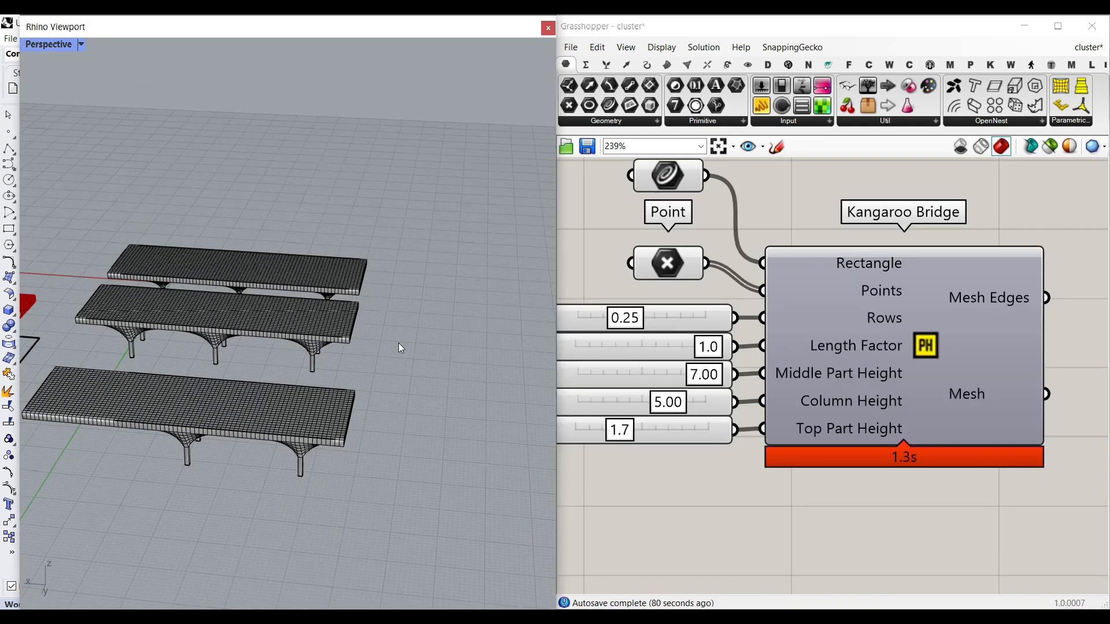
right_click_drag(399, 360, 343, 367)
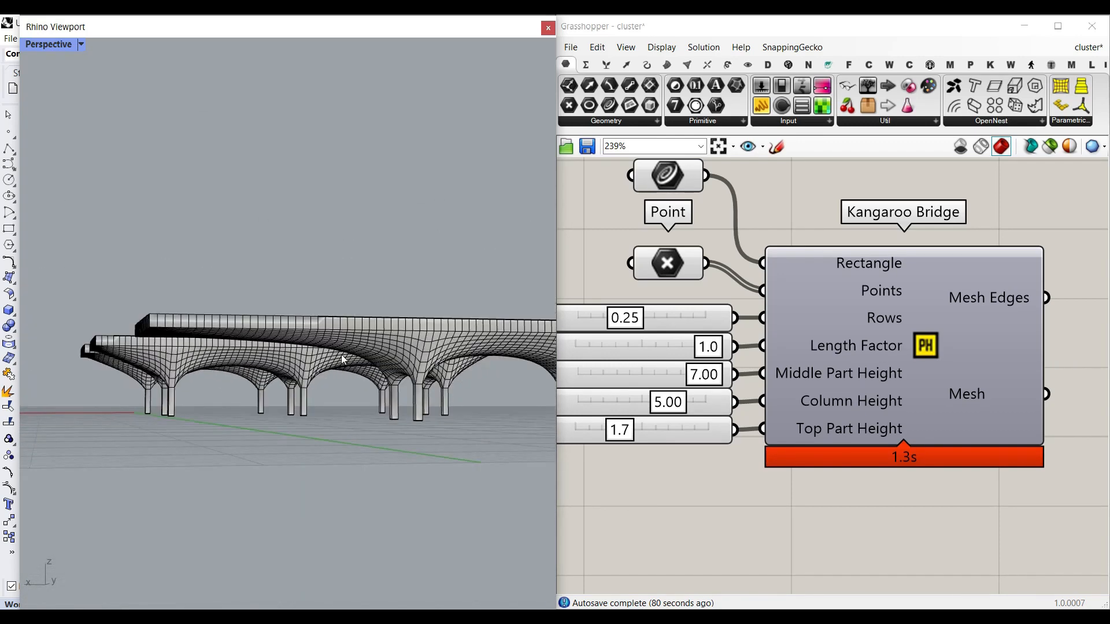
right_click_drag(139, 339, 297, 441)
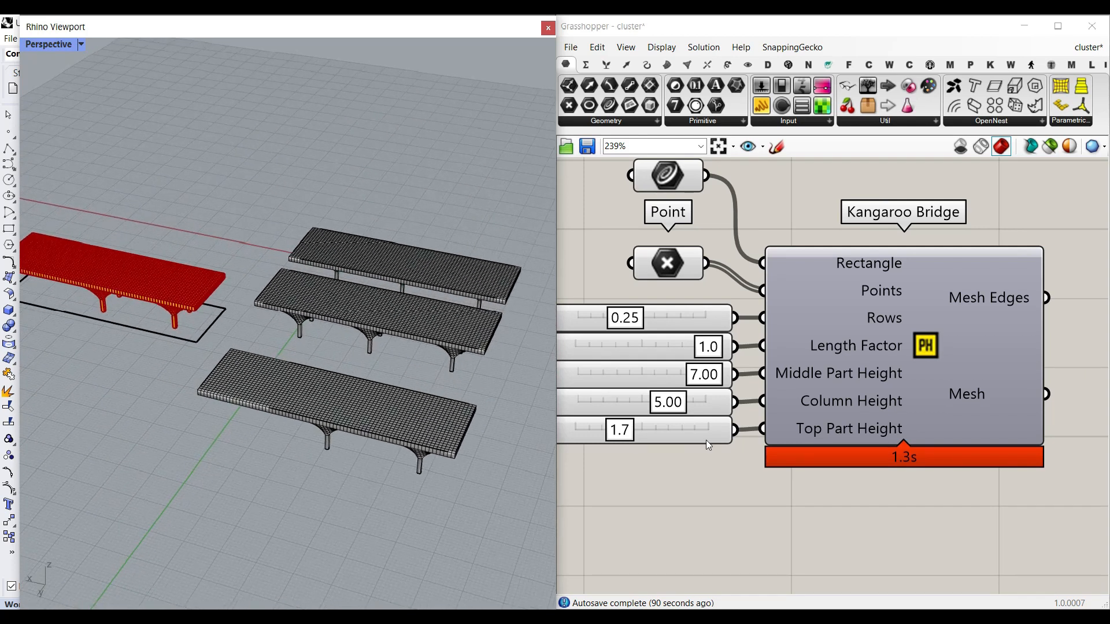
scroll(769, 410, "down", 4)
scroll(792, 456, "up", 3)
scroll(861, 457, "down", 2)
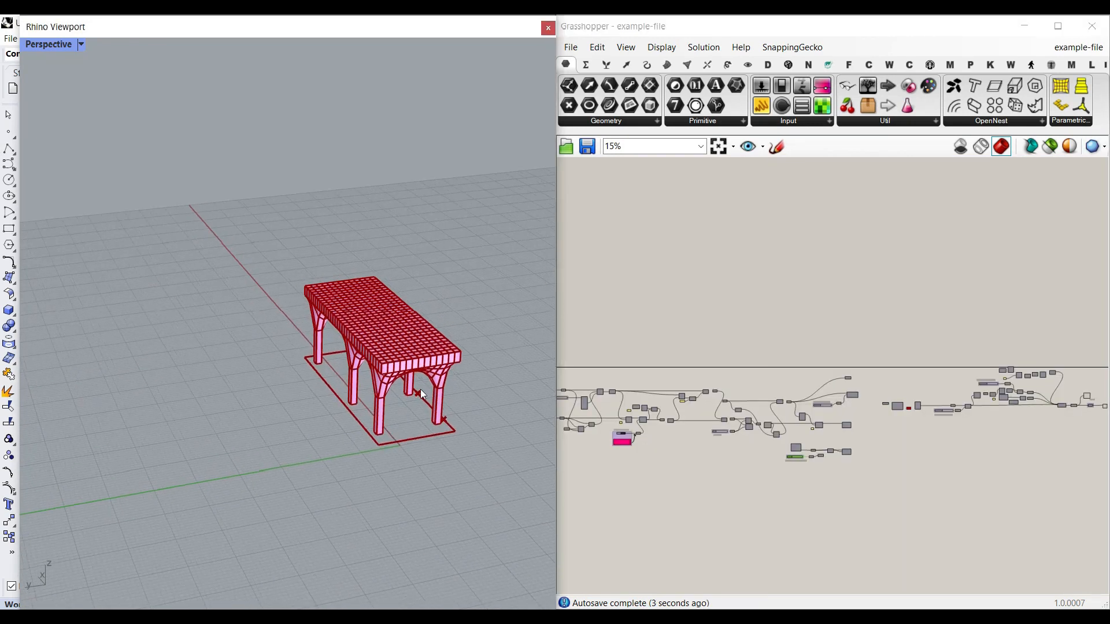
- Examine the example-file definition from the rectangle and point inputs through to the column height, top part height and mesh output
right_click_drag(723, 424, 843, 411)
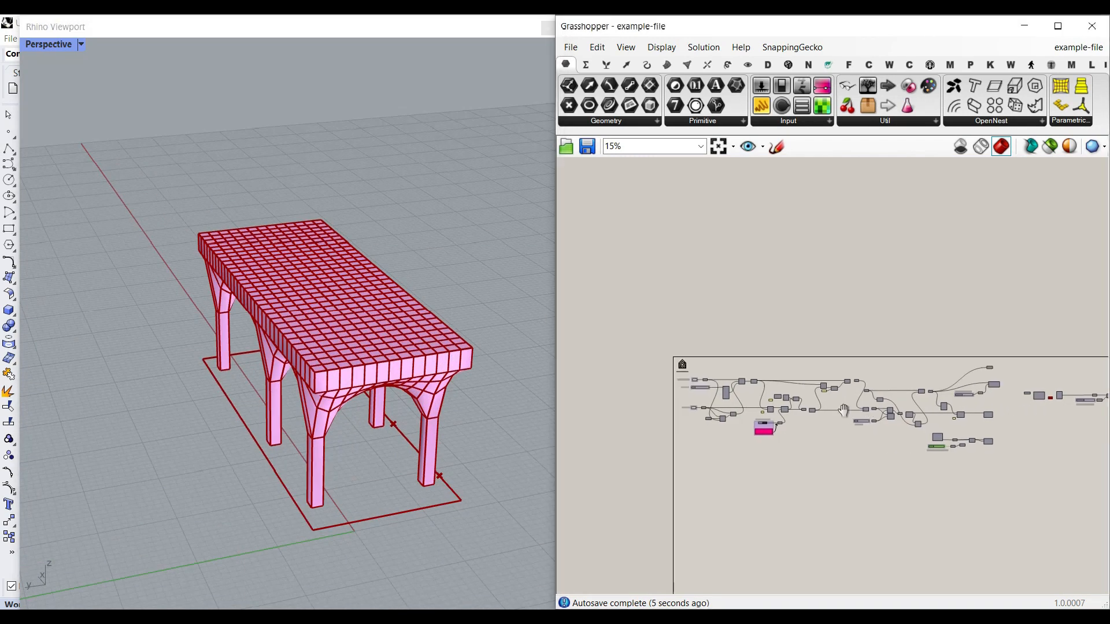
scroll(721, 415, "up", 4)
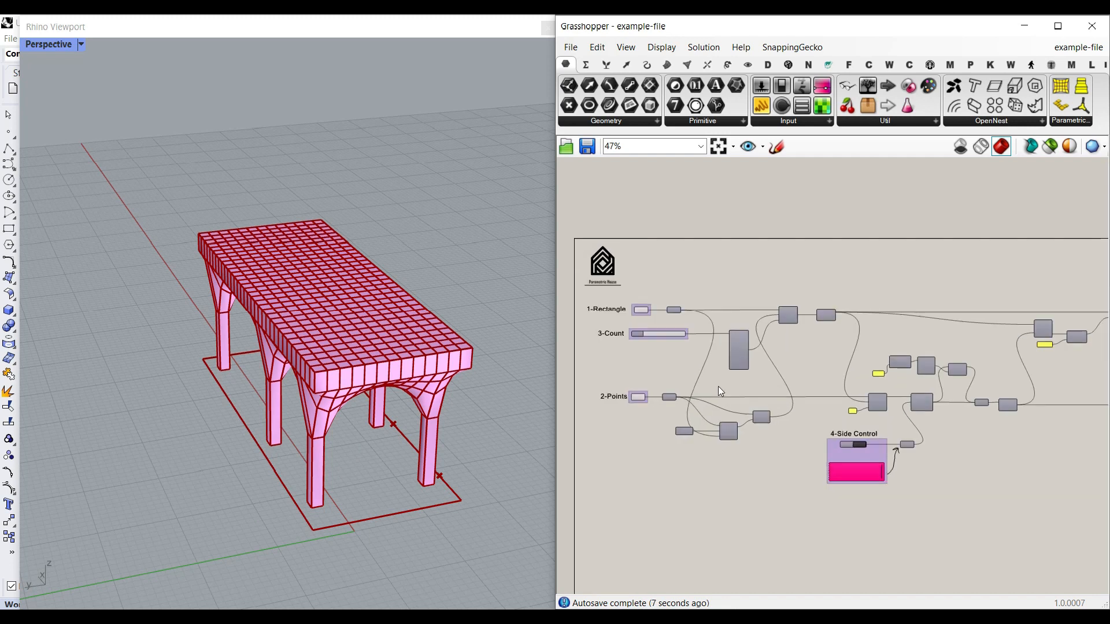
scroll(827, 356, "up", 2)
right_click_drag(953, 388, 776, 391)
scroll(776, 391, "down", 3)
right_click_drag(987, 398, 610, 394)
right_click_drag(1012, 422, 672, 398)
right_click_drag(868, 404, 784, 387)
right_click_drag(374, 424, 415, 400)
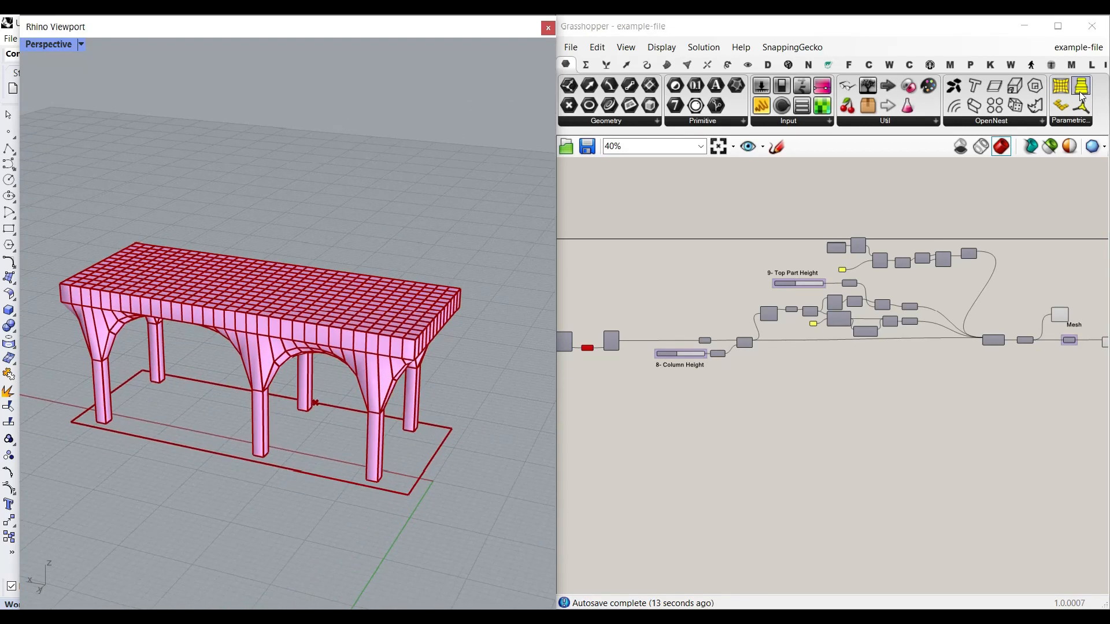
- Switch to the cluster definition and move the Curve parameter up, clear of the Point parameter
left_click(1067, 48)
left_click(1011, 200)
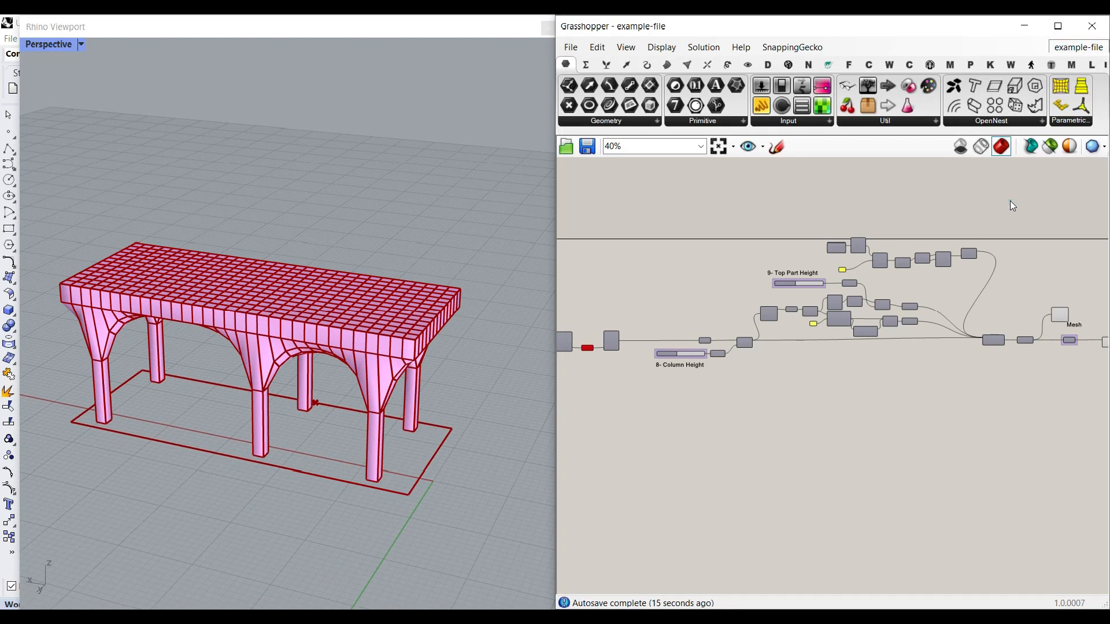
right_click_drag(421, 373, 471, 322)
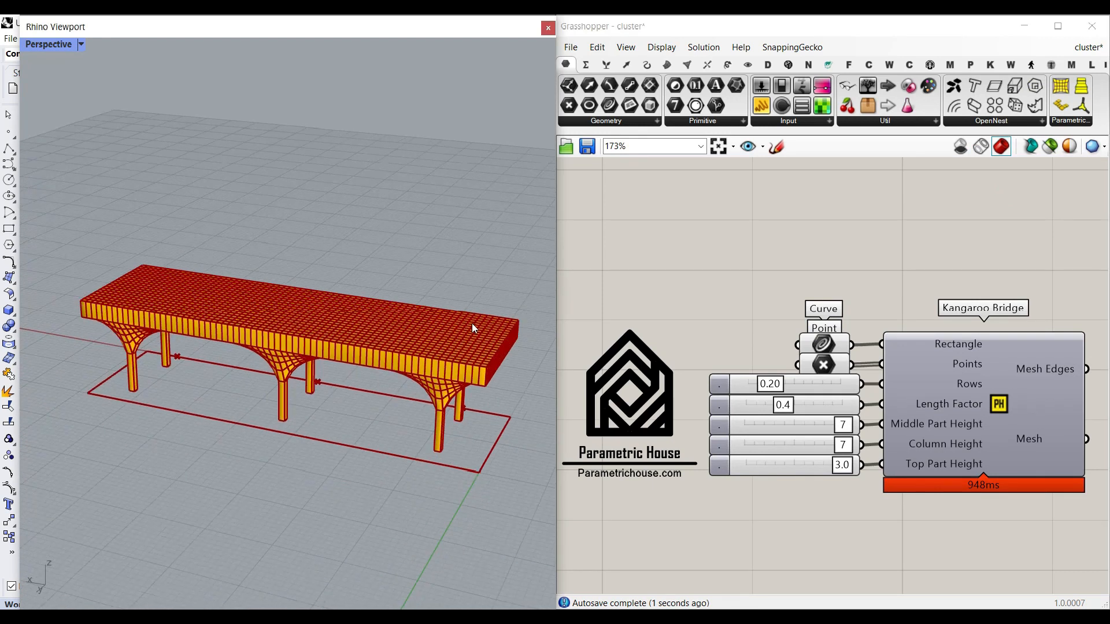
right_click_drag(801, 340, 763, 320)
scroll(846, 328, "up", 1)
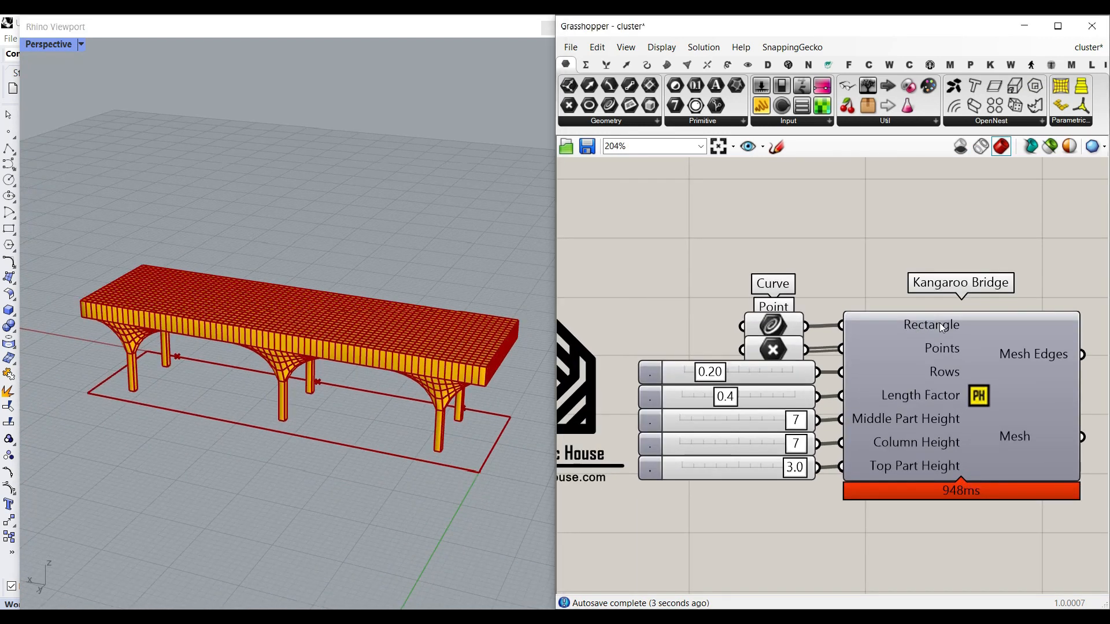
left_click_drag(773, 326, 760, 252)
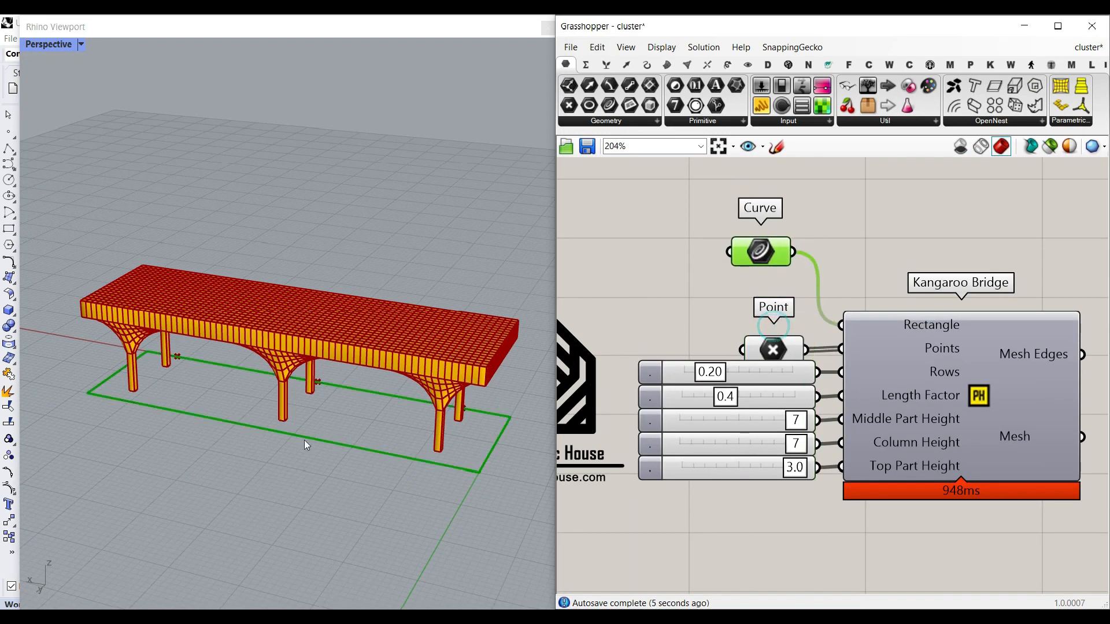
- Draw a long rectangle on the ground plane behind the existing bridge, roughly parallel to it, and deselect it
scroll(255, 361, "down", 3)
right_click_drag(252, 357, 260, 380)
right_click_drag(422, 383, 75, 184)
left_click(9, 229)
left_click(247, 210)
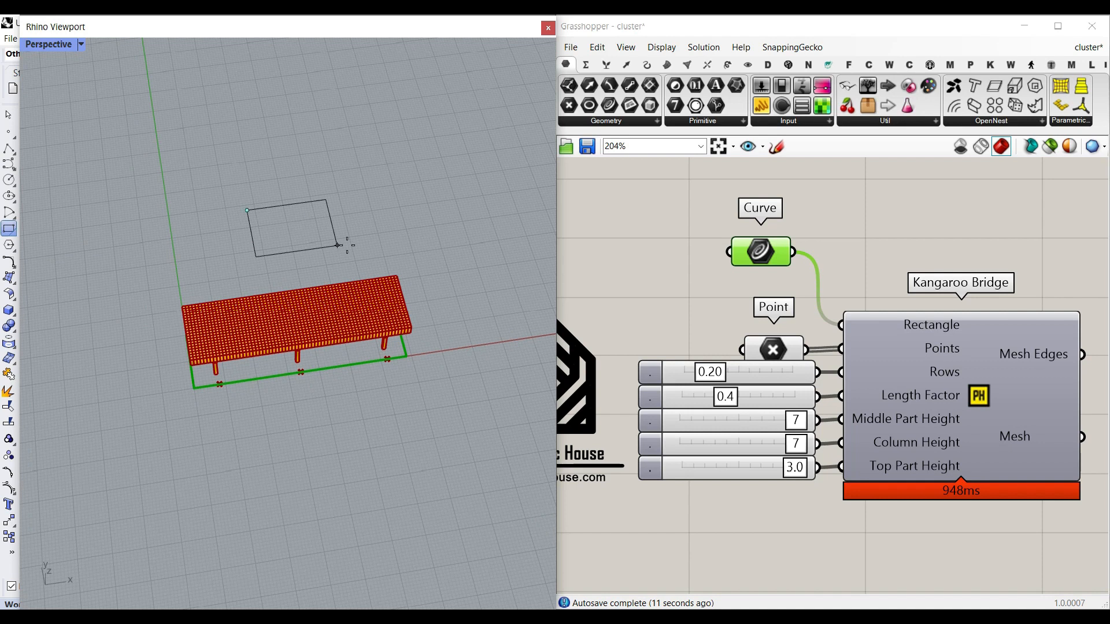
left_click(472, 234)
scroll(358, 210, "up", 4)
left_click(375, 289)
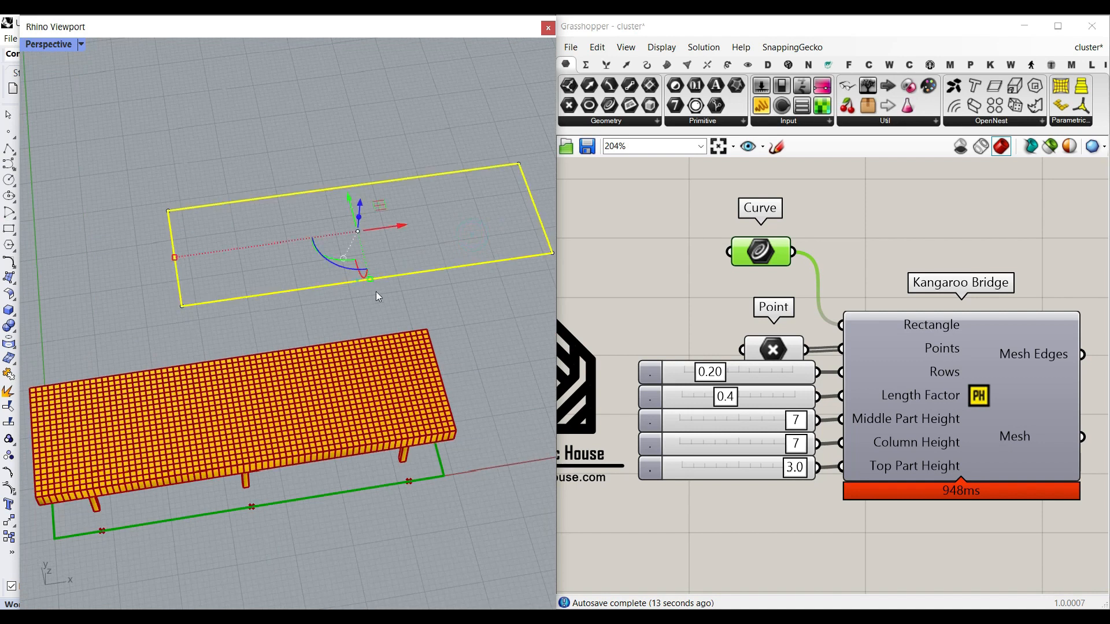
left_click(395, 312)
mouse_move(473, 308)
right_mouse_down()
mouse_move(436, 313)
mouse_move(474, 306)
right_mouse_up()
right_click_drag(474, 306, 438, 311, "shift")
- Set the new rectangle as the single curve referenced by the Curve parameter
right_click(755, 254)
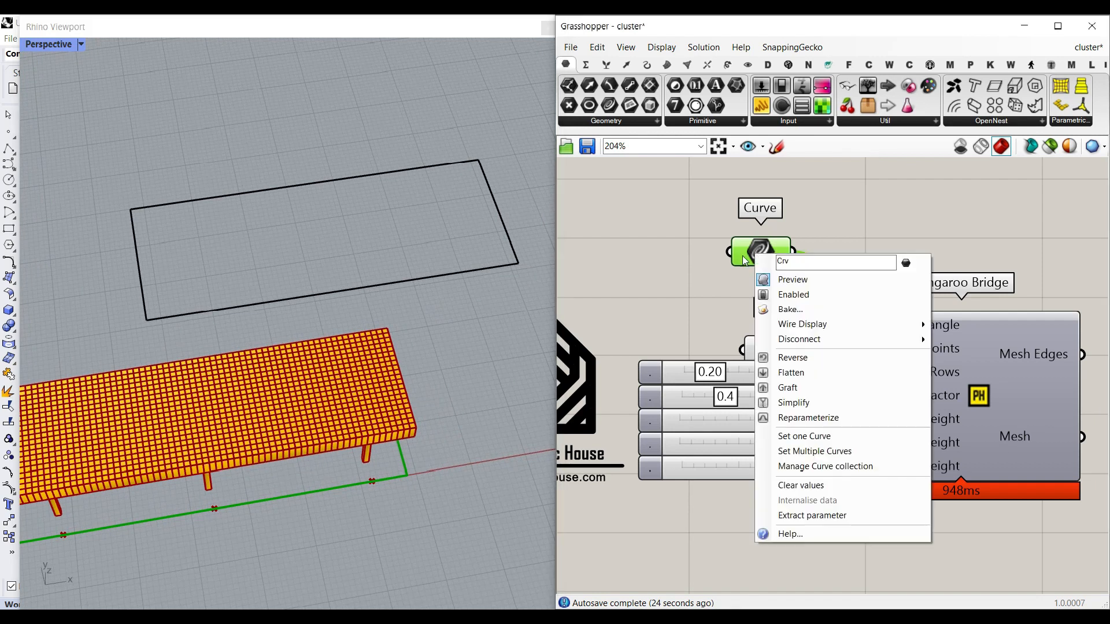
left_click(804, 436)
left_click(424, 280)
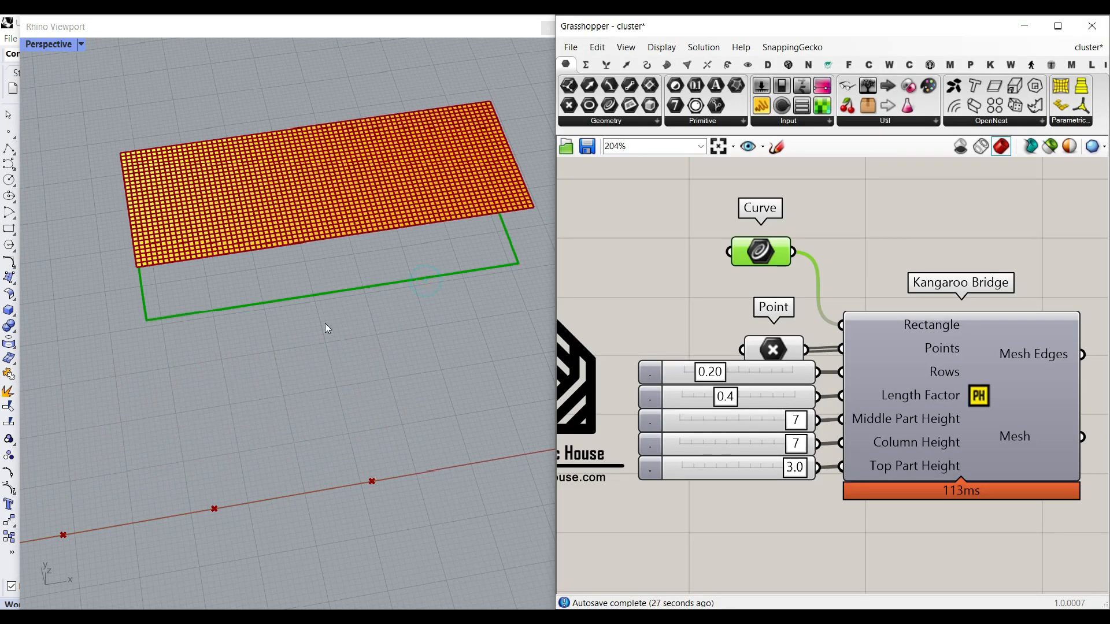
- Move the Point parameter clear of the sliders and set it to three points spaced along the rectangle's long edge nearest the X axis
left_click_drag(787, 350, 774, 327)
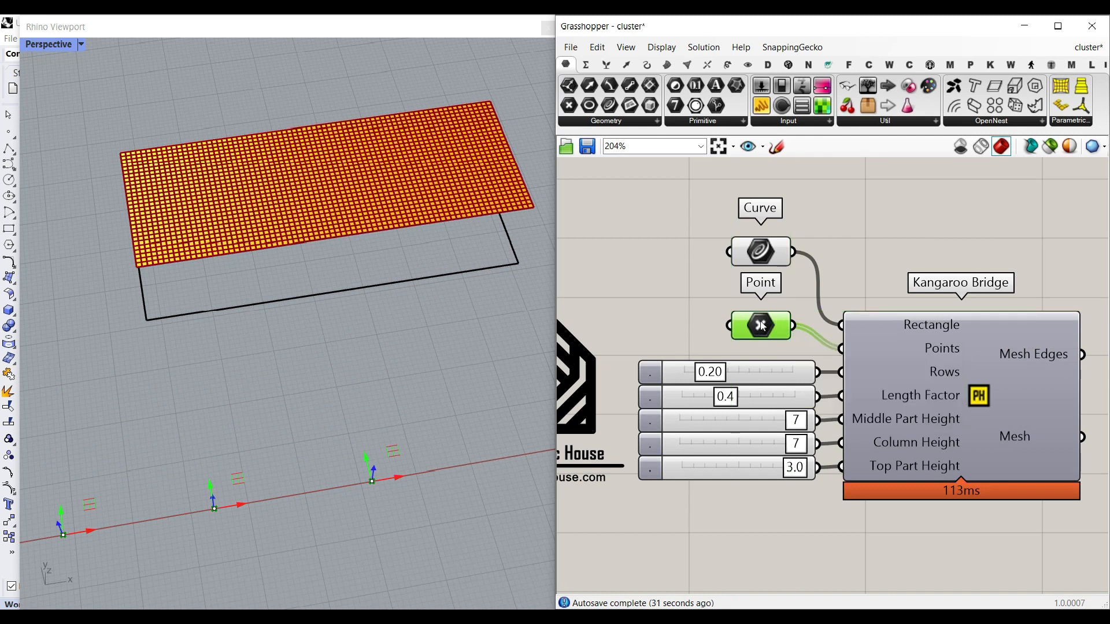
right_click(762, 327)
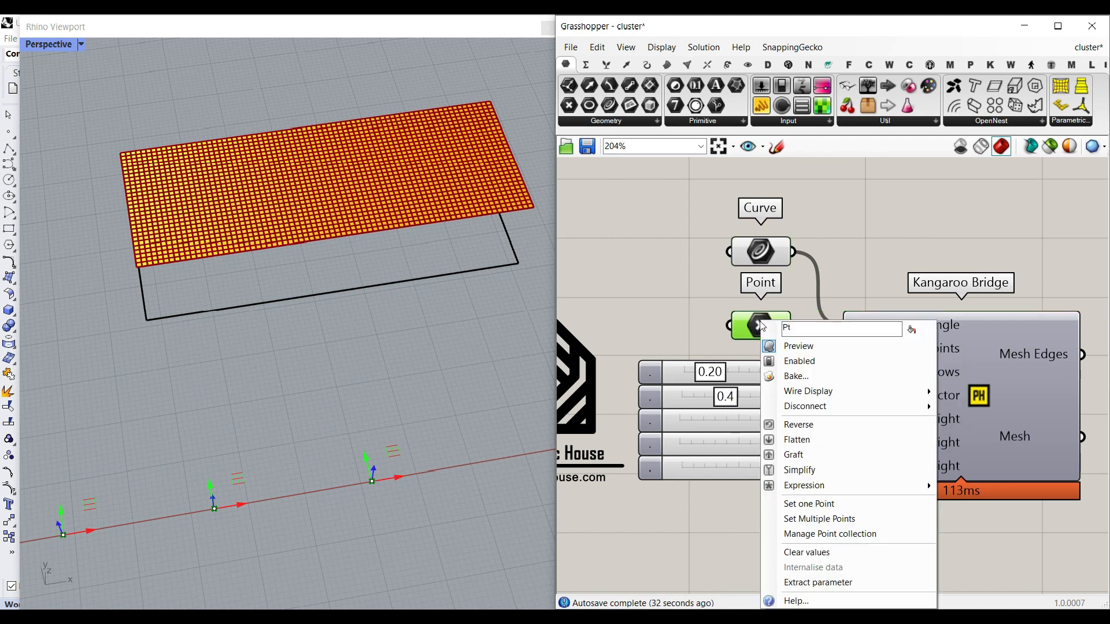
left_click(811, 520)
left_click(197, 317)
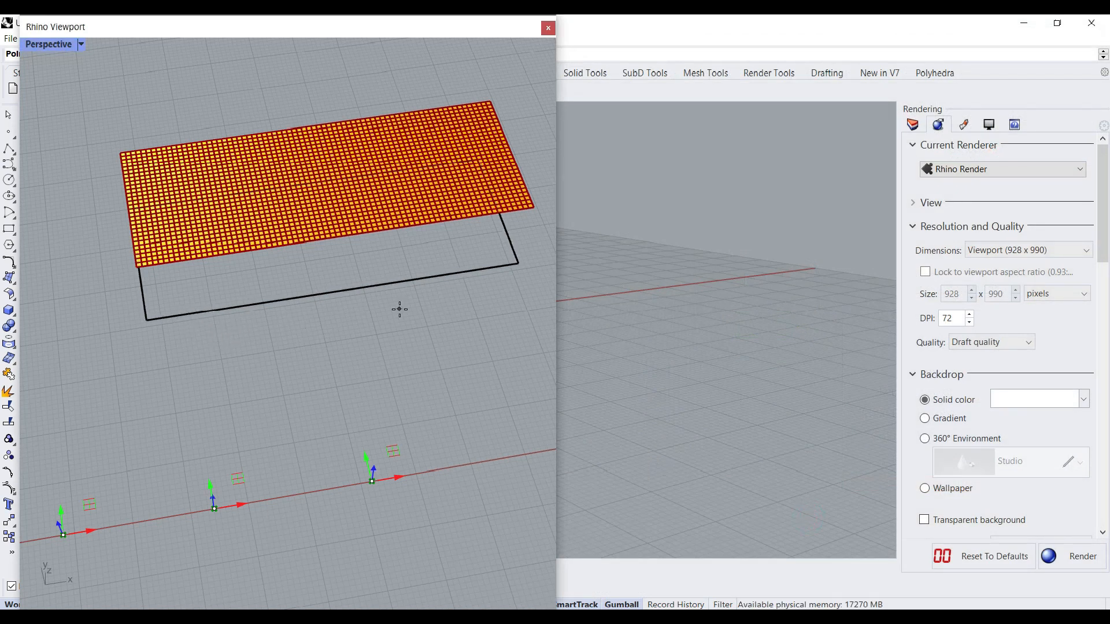
right_click_drag(315, 314, 358, 322)
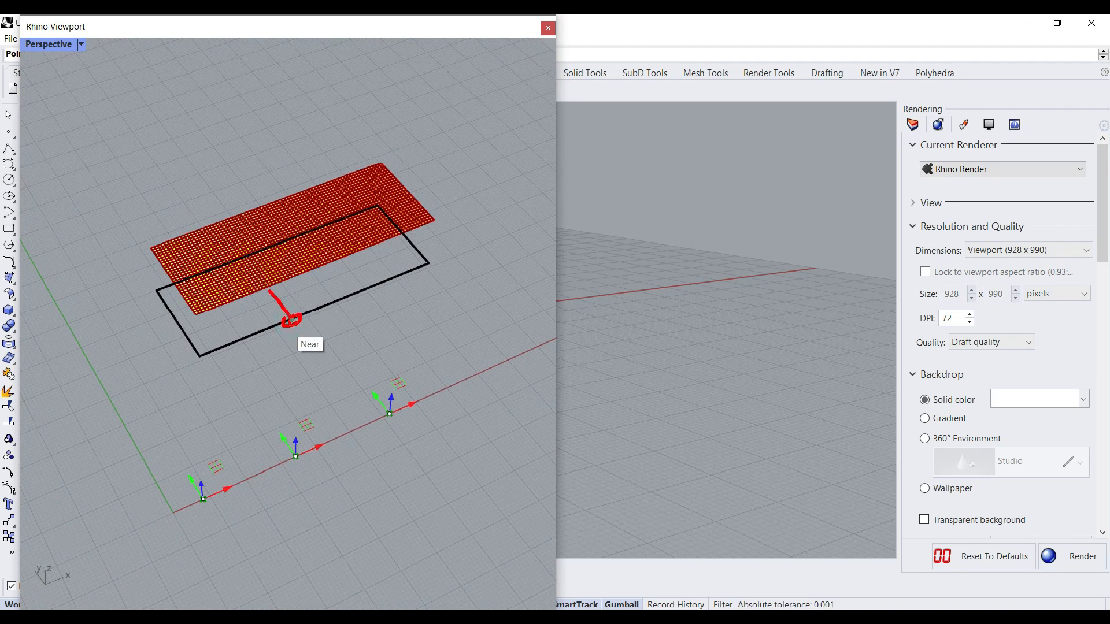
mouse_move(251, 261)
left_mouse_down()
mouse_move(271, 268)
mouse_move(246, 276)
left_mouse_up()
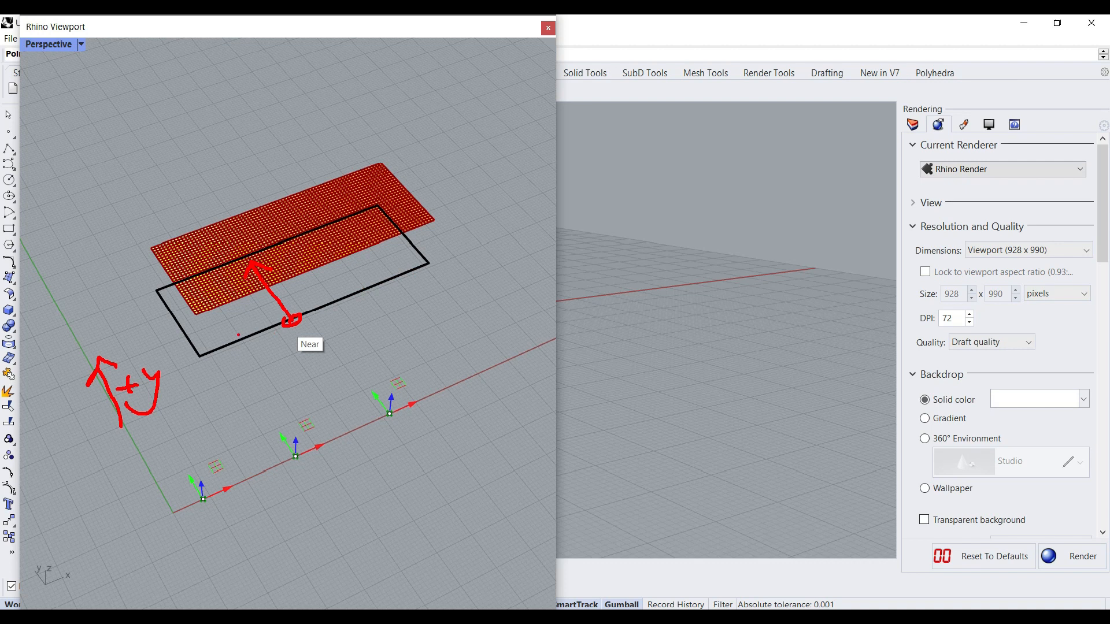
left_click(235, 341)
left_click(318, 308)
left_click(392, 278)
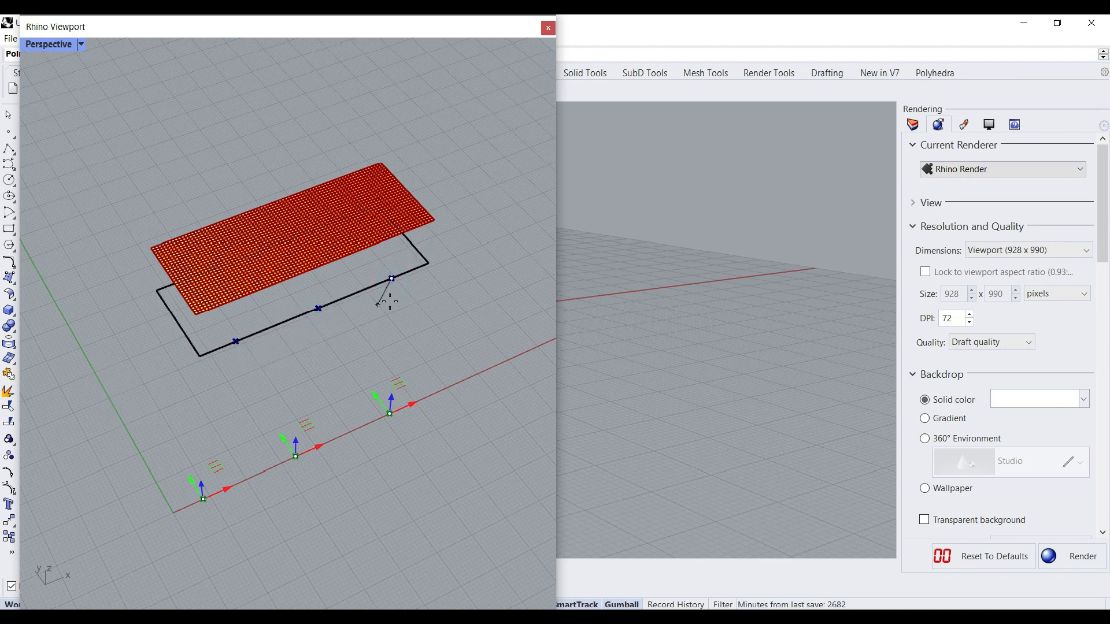
key("Return")
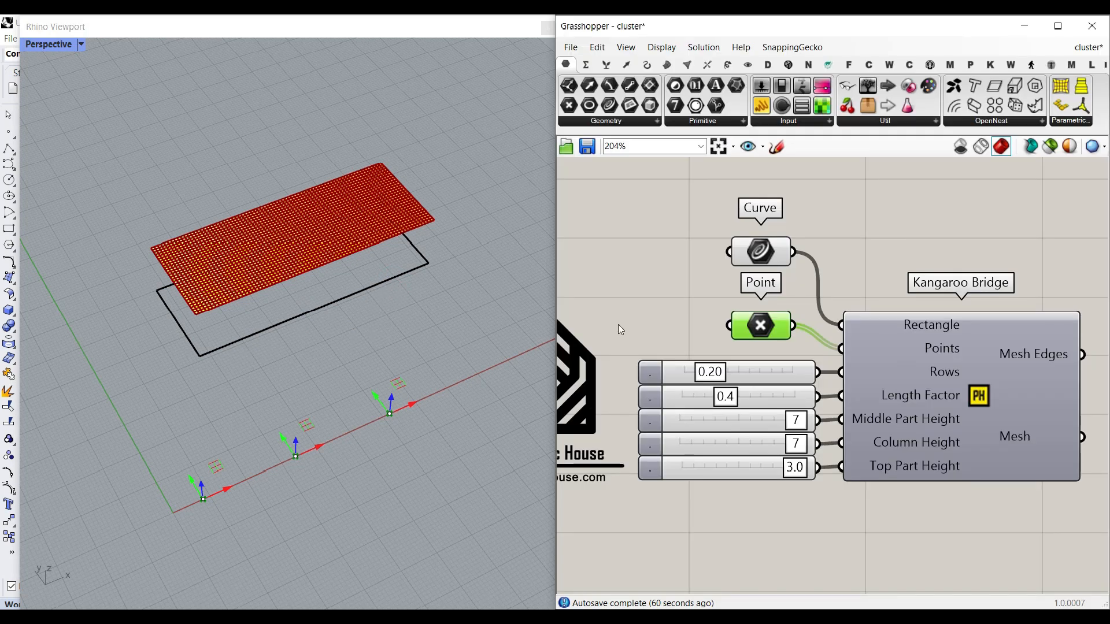
left_click(644, 294)
- Widen the rectangle by moving its long edge opposite the three points outward
scroll(240, 391, "up", 5)
scroll(215, 426, "up", 2)
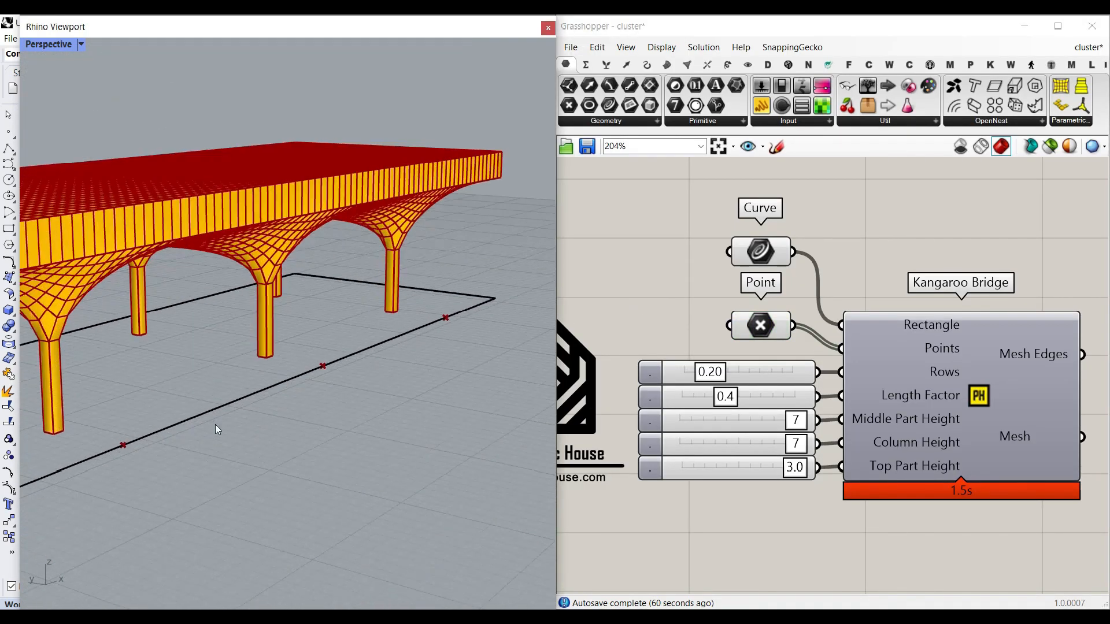
scroll(233, 347, "down", 5)
right_click_drag(219, 344, 330, 369)
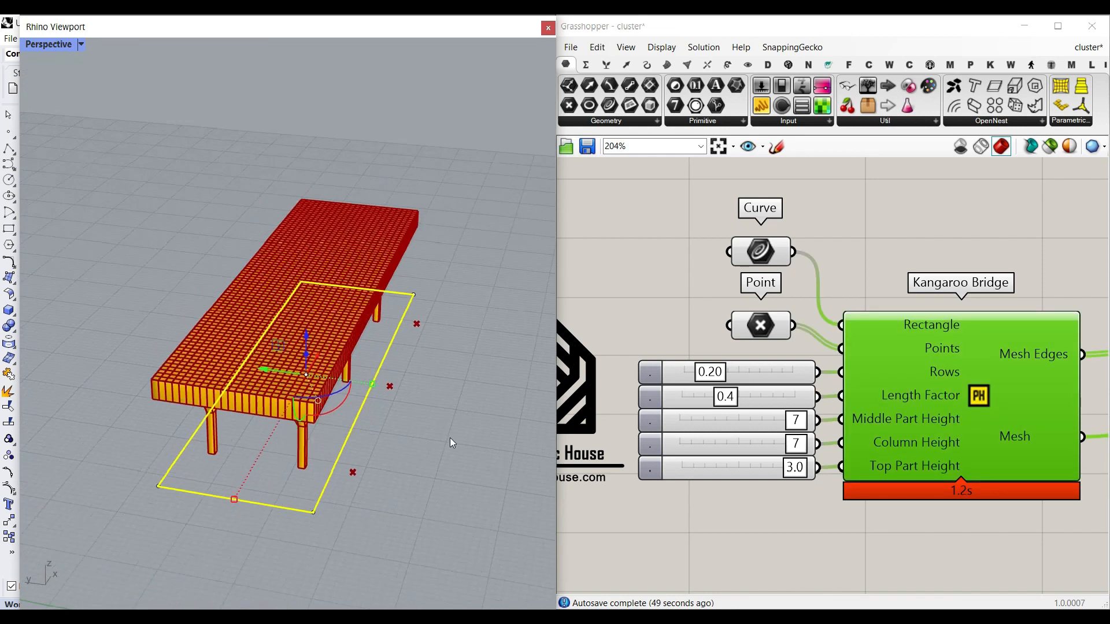
left_click(447, 441)
left_click(189, 442, "ctrl+shift")
left_click_drag(200, 360, 137, 355)
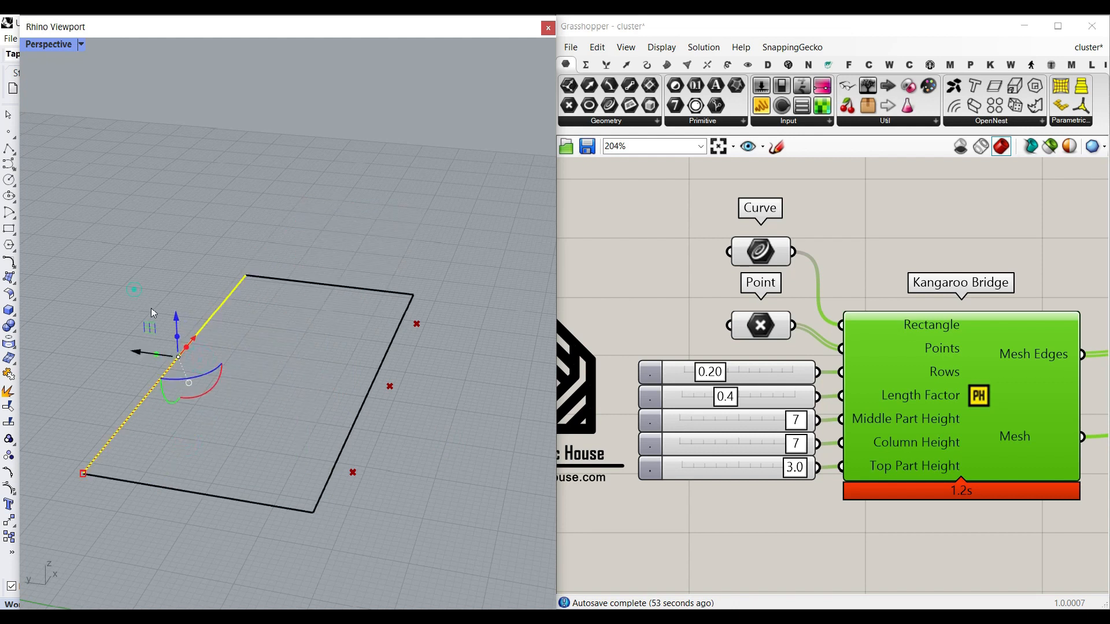
right_click_drag(179, 411, 230, 410)
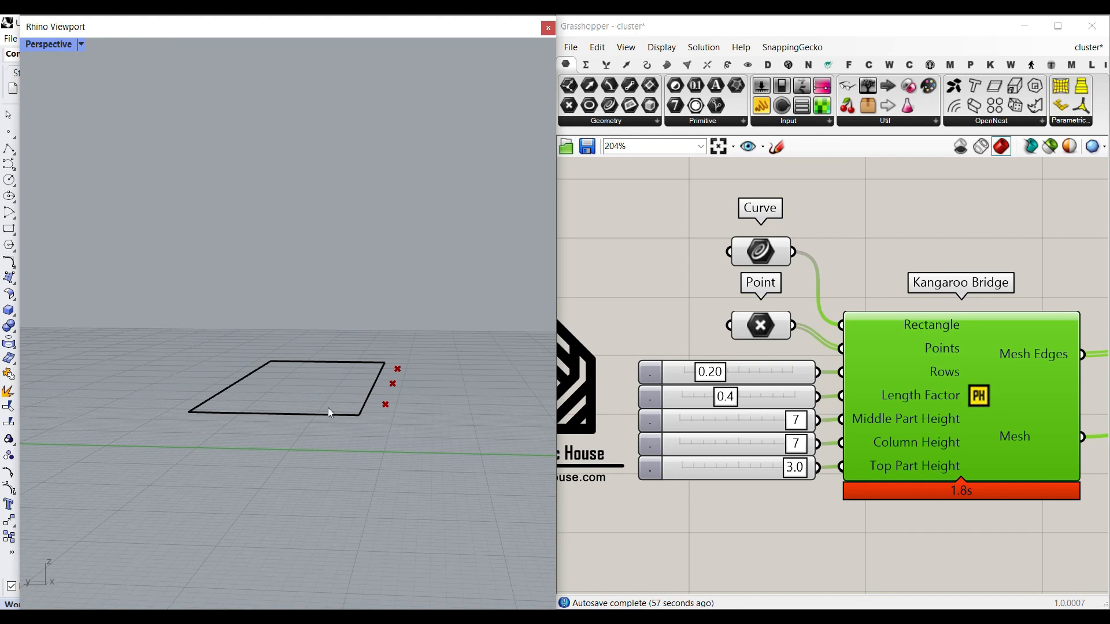
right_click_drag(362, 297, 278, 417)
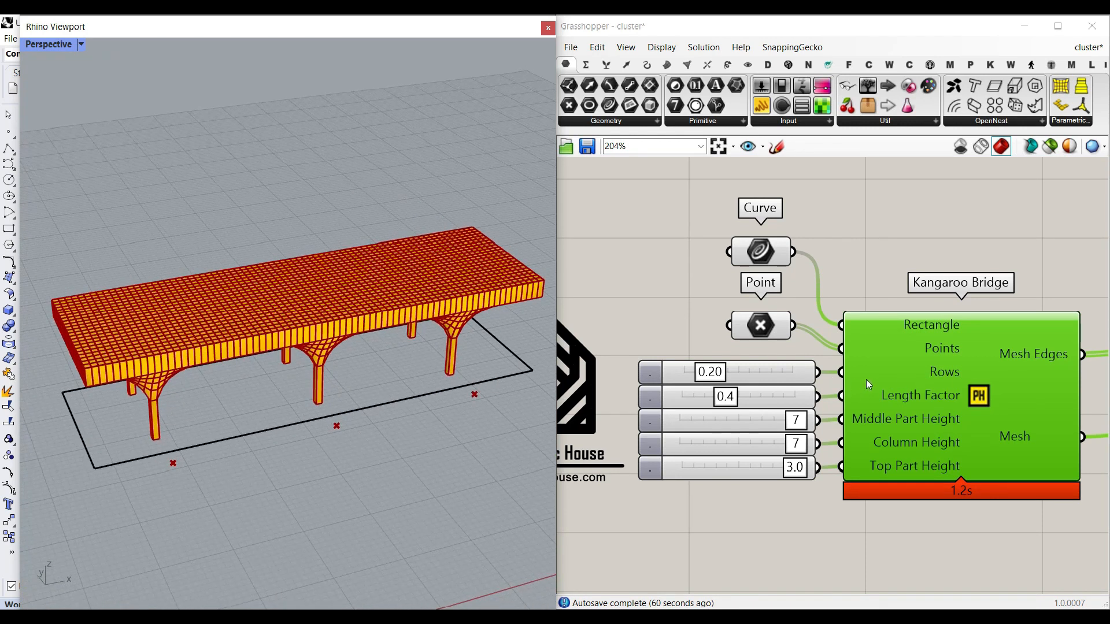
- Test the bridge's Rows value at 0.11 and 0.10, and set it to 0.34
right_click_drag(458, 382, 215, 401)
scroll(216, 402, "up", 2)
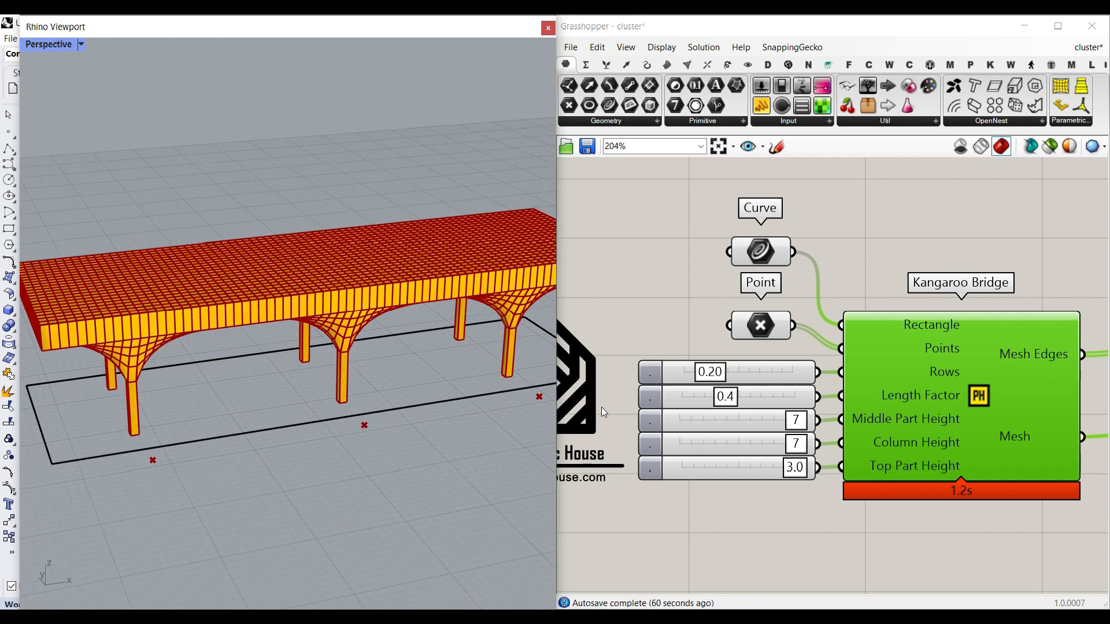
left_click_drag(716, 378, 673, 378)
right_click_drag(292, 425, 383, 290)
scroll(385, 313, "up", 2)
right_click_drag(392, 416, 370, 324)
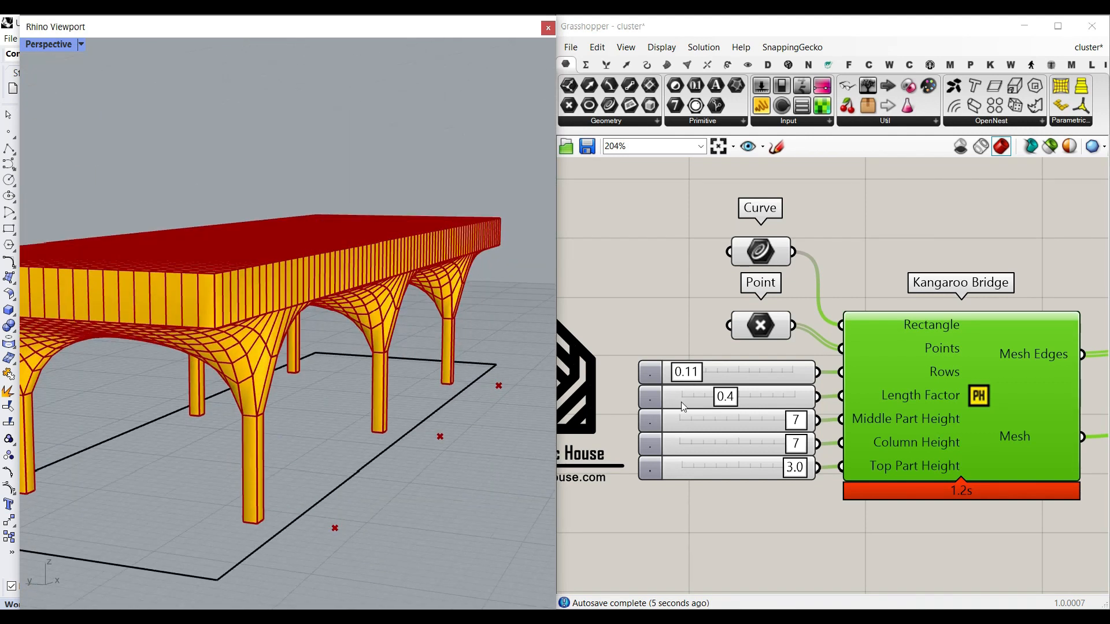
left_click_drag(696, 377, 692, 376)
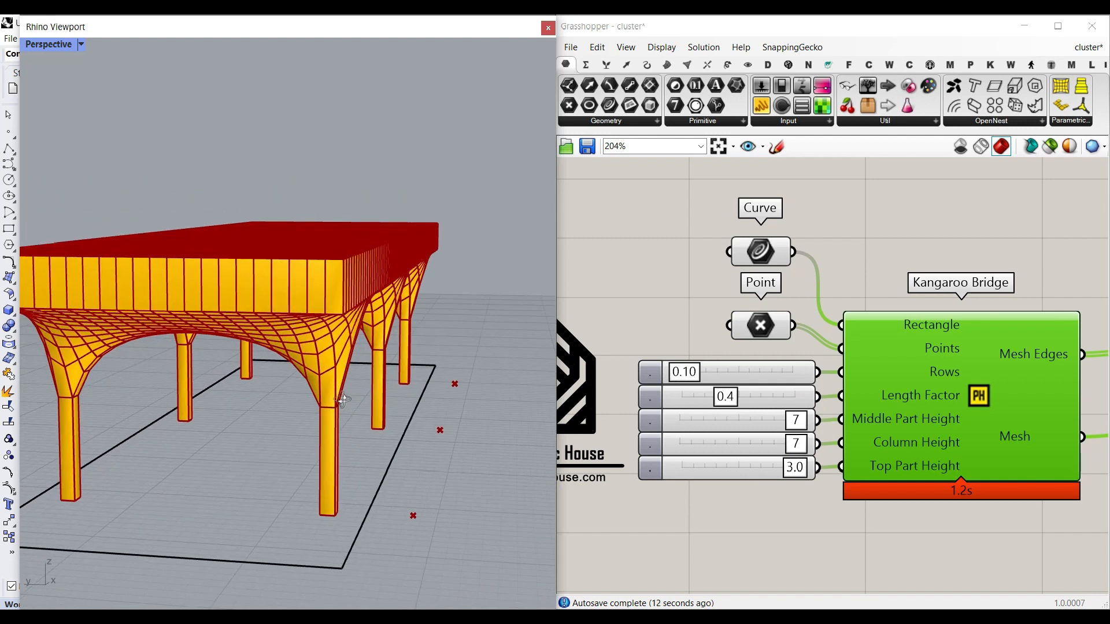
left_click_drag(684, 373, 833, 377)
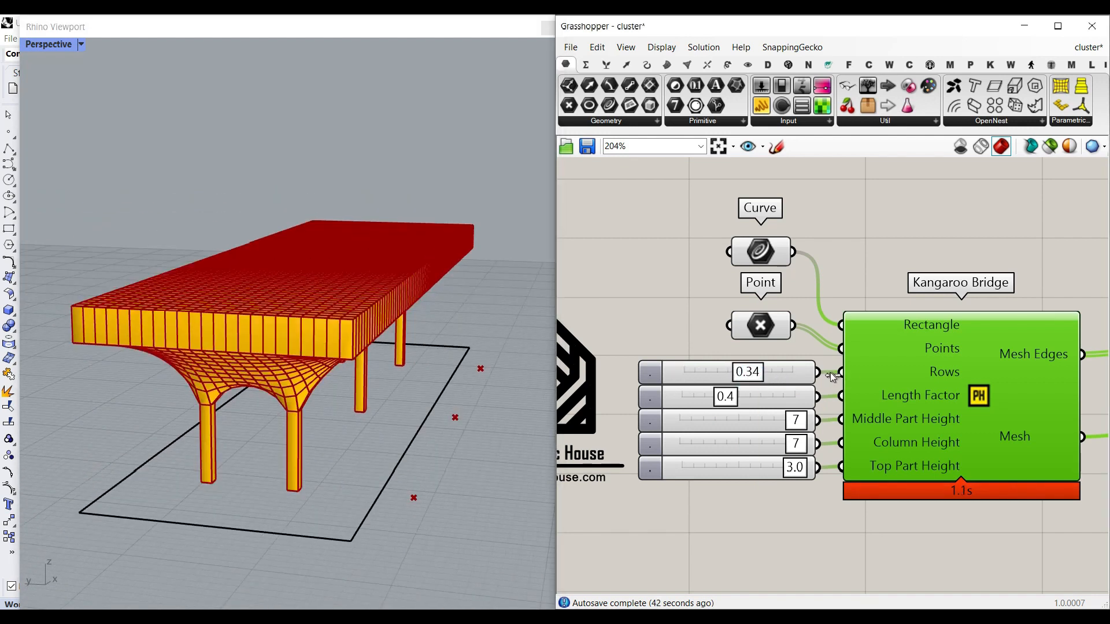
- Set the bridge's Length Factor to 1.0 and check the arches up close from the side
right_click_drag(346, 420, 203, 411)
right_click_drag(303, 390, 391, 377)
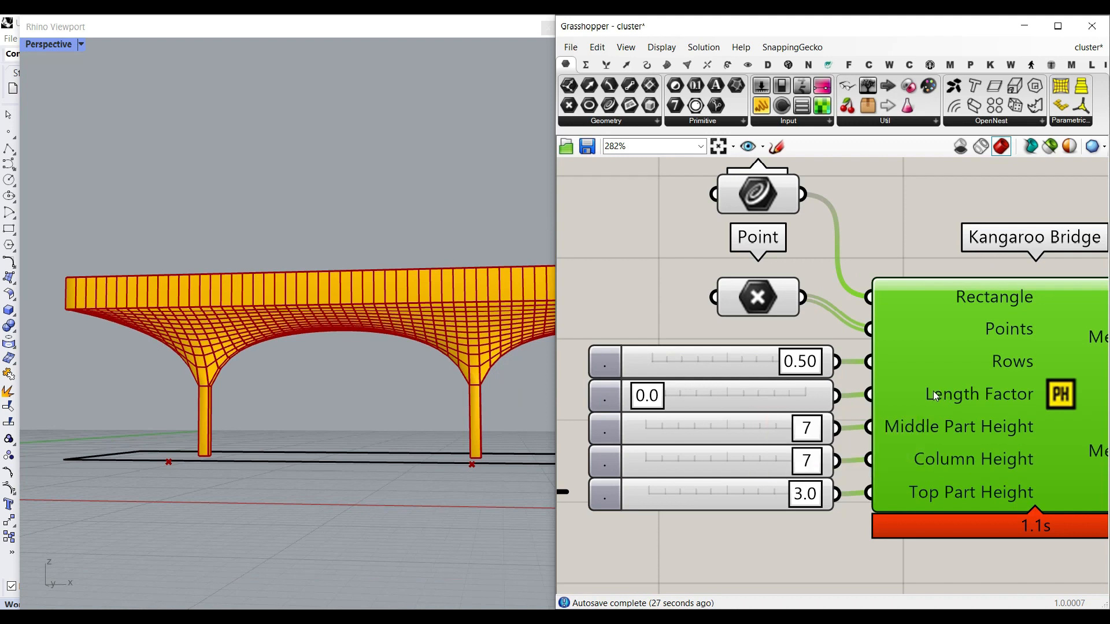
right_click_drag(308, 411, 311, 363)
scroll(267, 407, "down", 4)
scroll(266, 406, "up", 4)
scroll(254, 363, "up", 5)
right_click_drag(466, 334, 307, 363)
left_click_drag(647, 395, 838, 393)
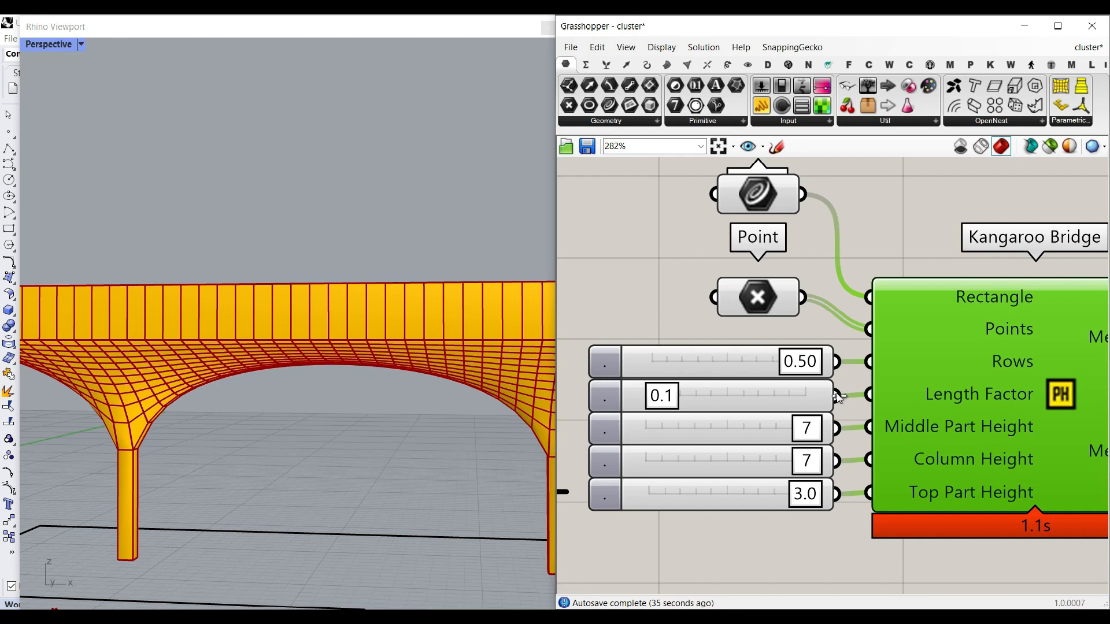
scroll(188, 340, "up", 6)
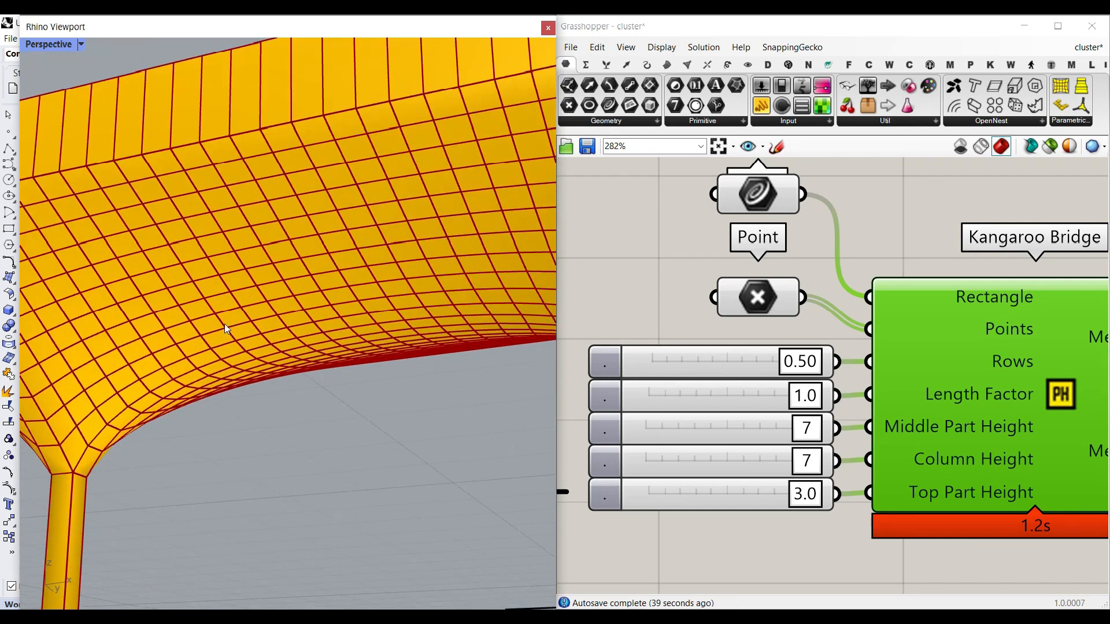
scroll(220, 328, "down", 6)
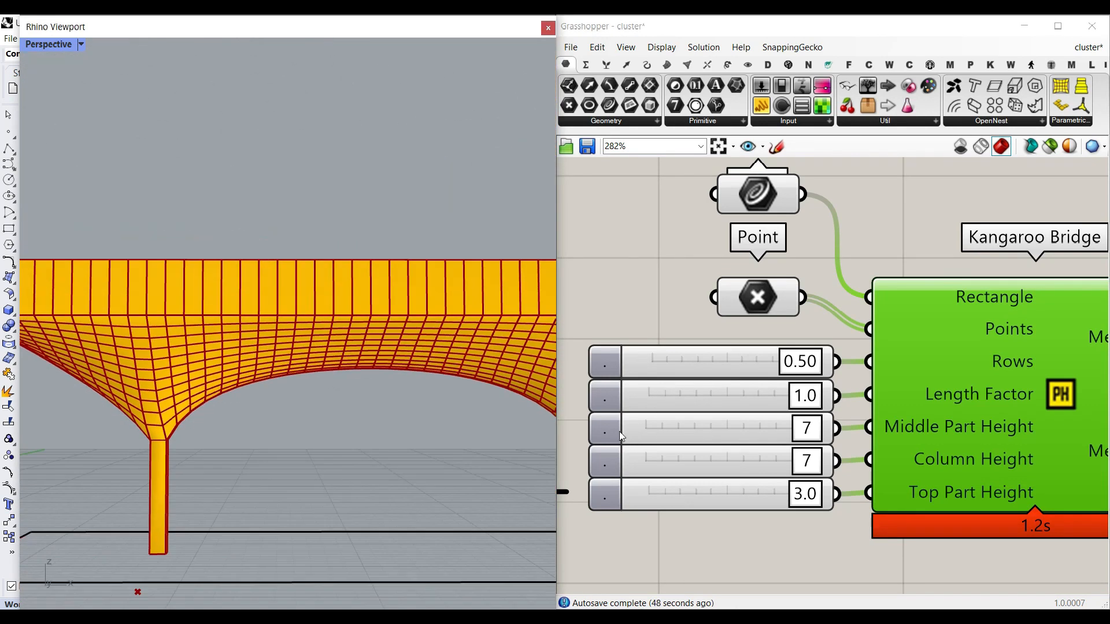
- Make the Middle Part Height slider accept real numbers with two decimals, test it at 6.91, and set it back to 7.00
double_click(606, 431)
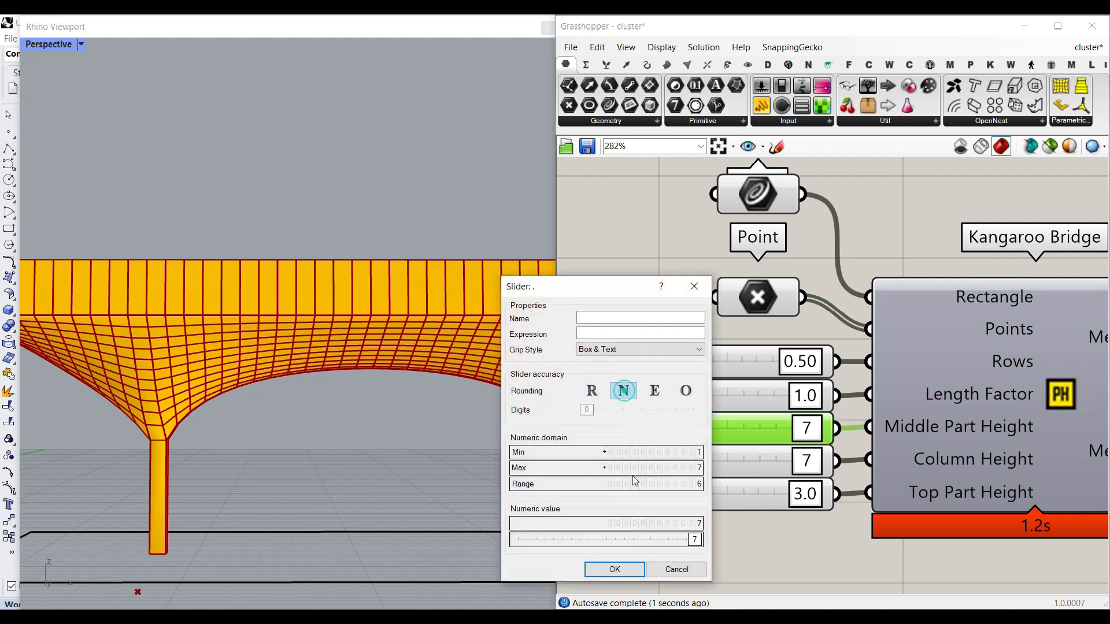
left_click(592, 391)
left_click_drag(589, 409, 622, 409)
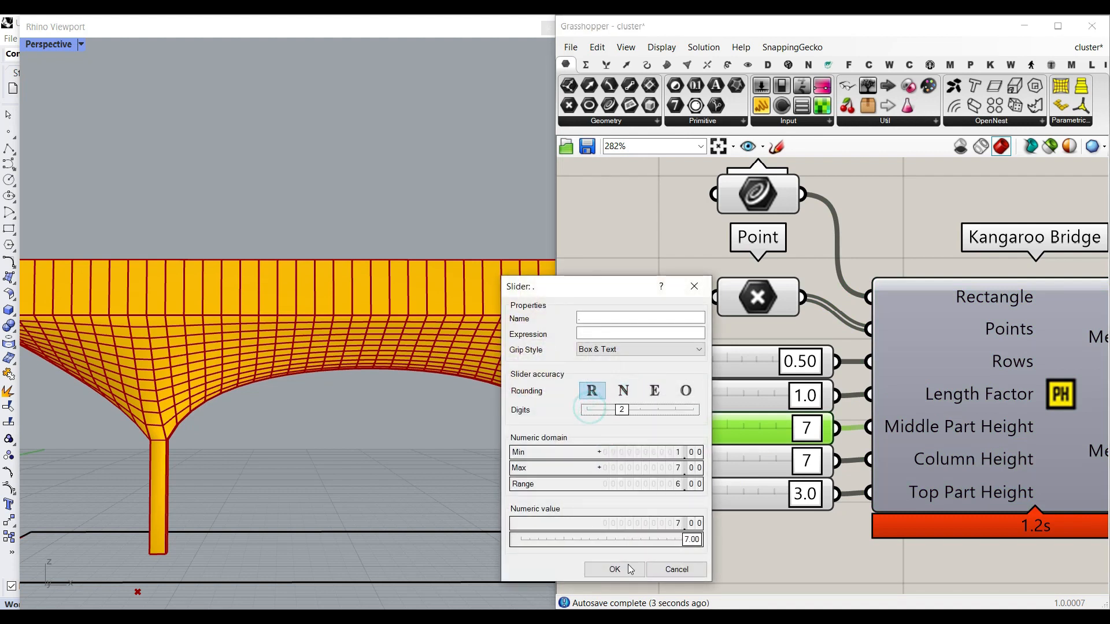
left_click(624, 569)
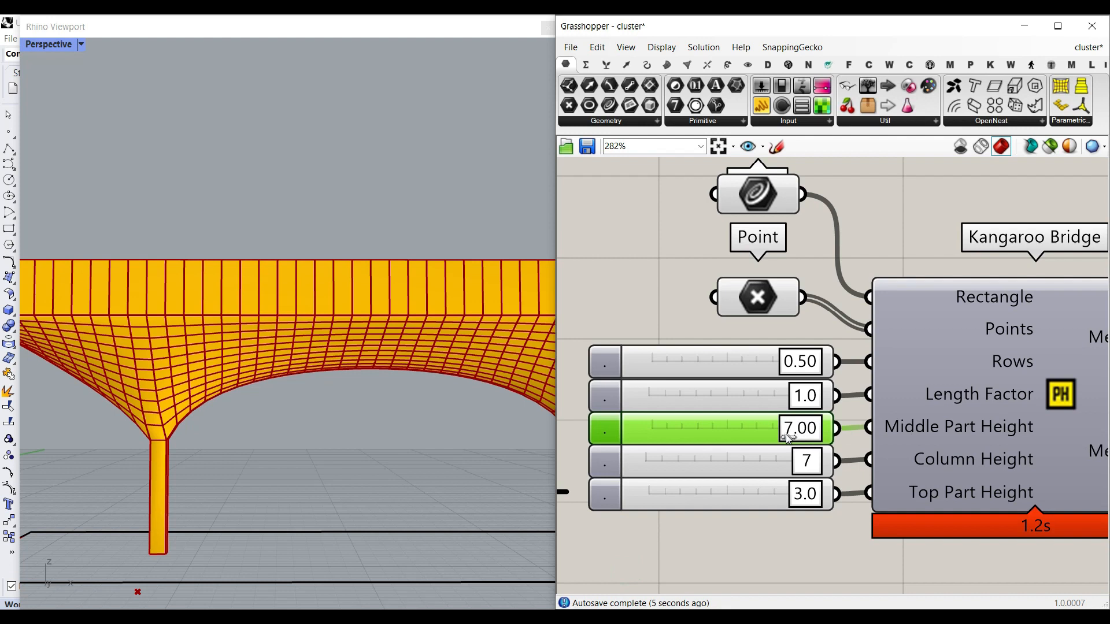
left_click_drag(751, 437, 747, 437)
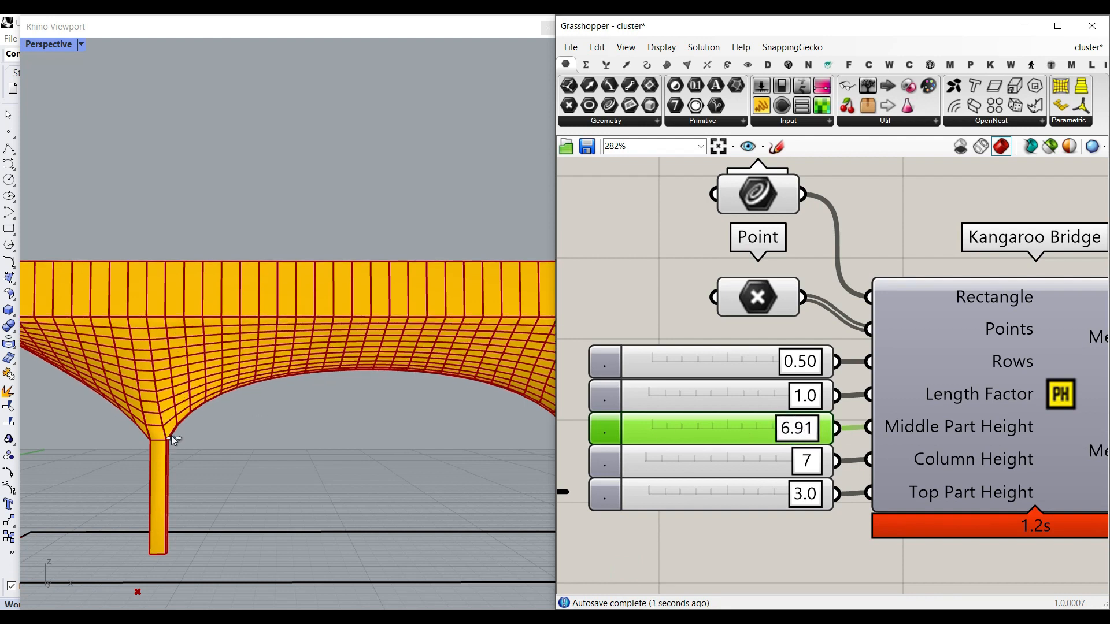
left_click_drag(807, 429, 815, 429)
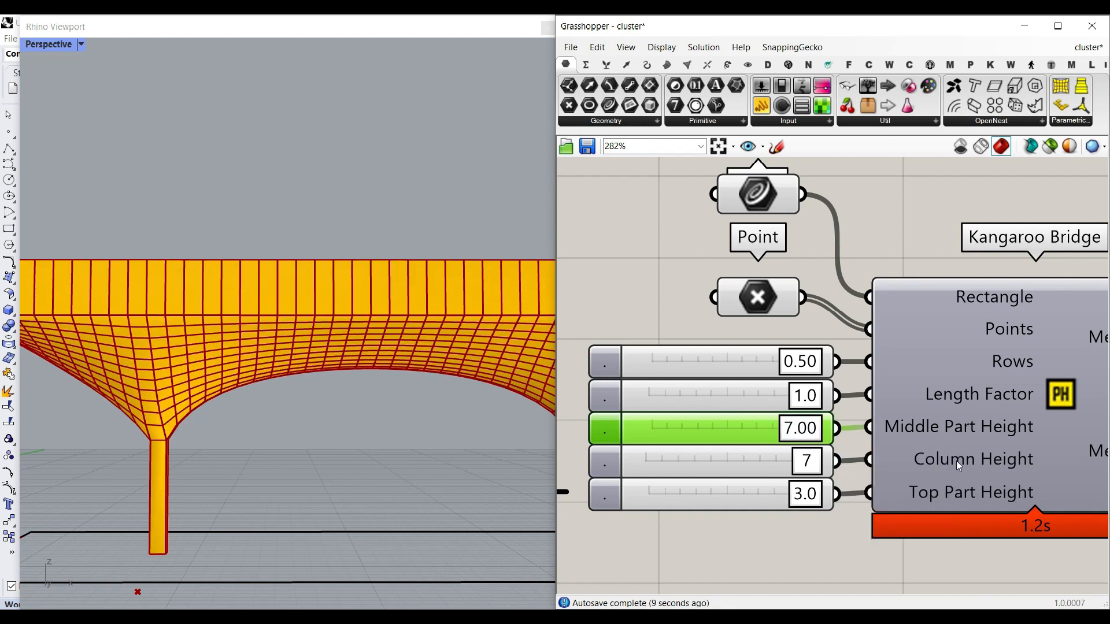
- Test the bridge's Column Height at 0.00, and set it to 5.00
scroll(195, 359, "down", 3)
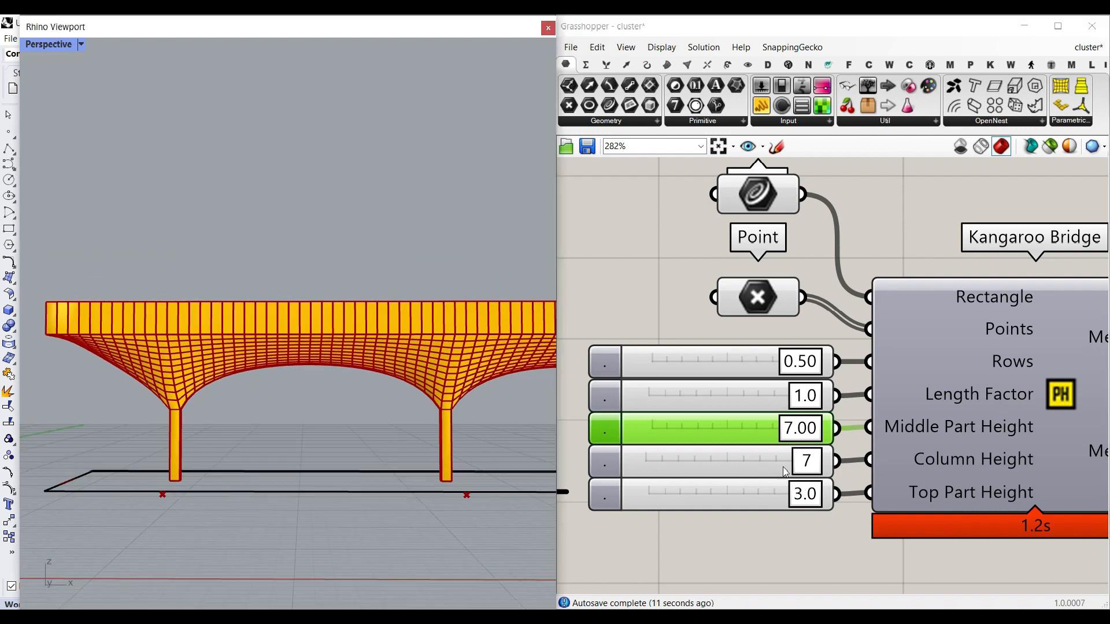
left_click_drag(804, 465, 747, 466)
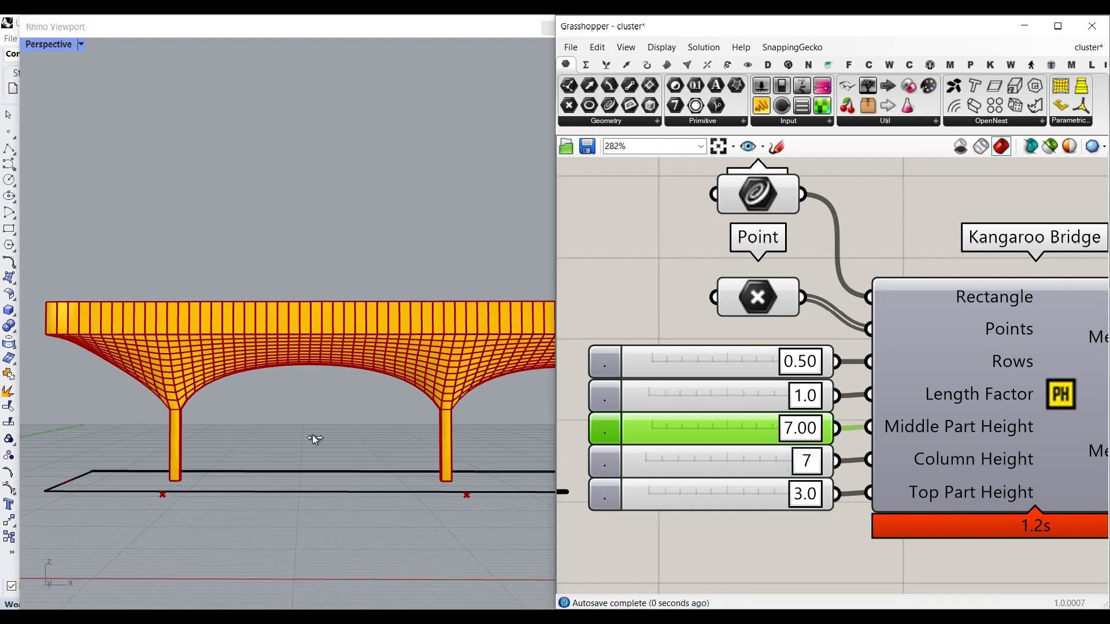
left_click_drag(779, 461, 633, 473)
right_click_drag(271, 323, 432, 440)
scroll(237, 442, "up", 5)
scroll(316, 409, "down", 7)
scroll(418, 455, "up", 4)
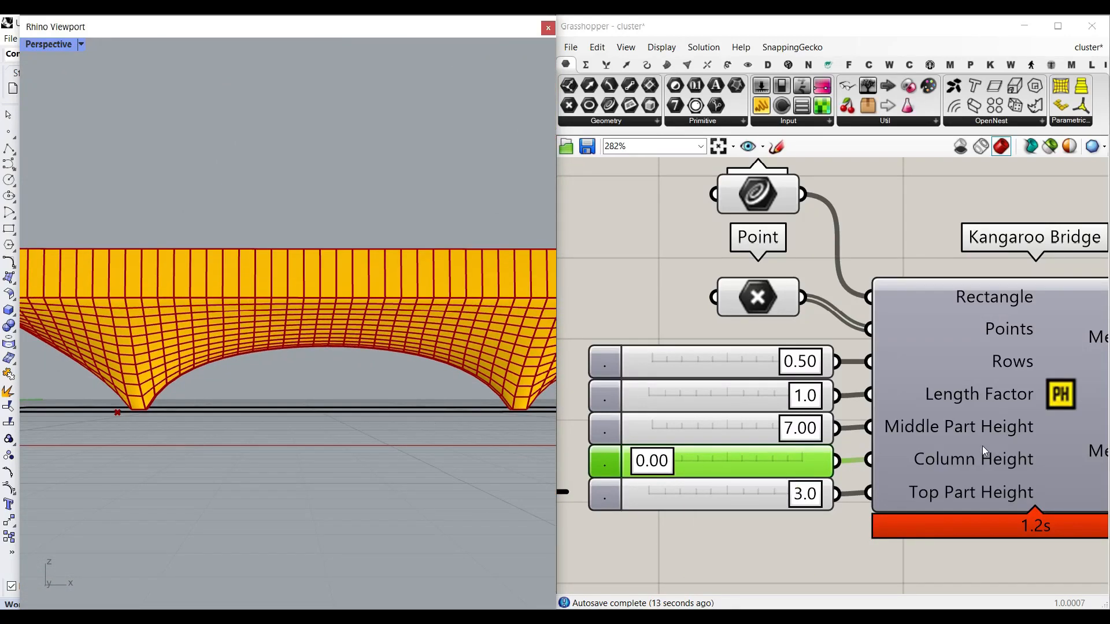
double_click(716, 462)
type("5")
key("Return")
scroll(315, 327, "down", 7)
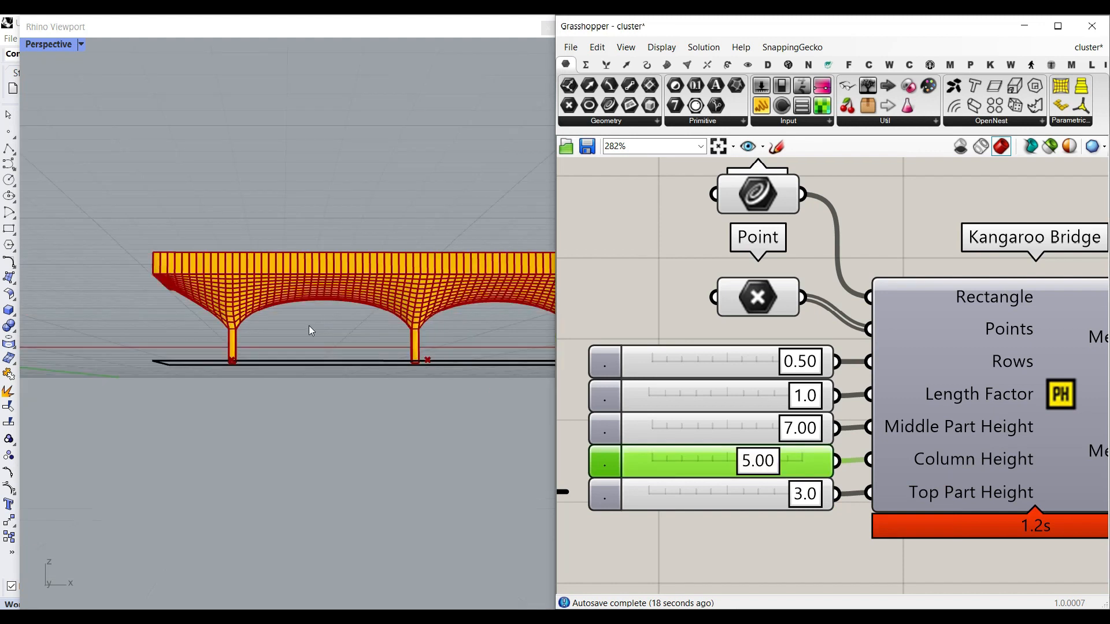
- Reduce the Top Part Height of the bridge to 1.7
right_click_drag(314, 327, 550, 399)
scroll(762, 474, "down", 1)
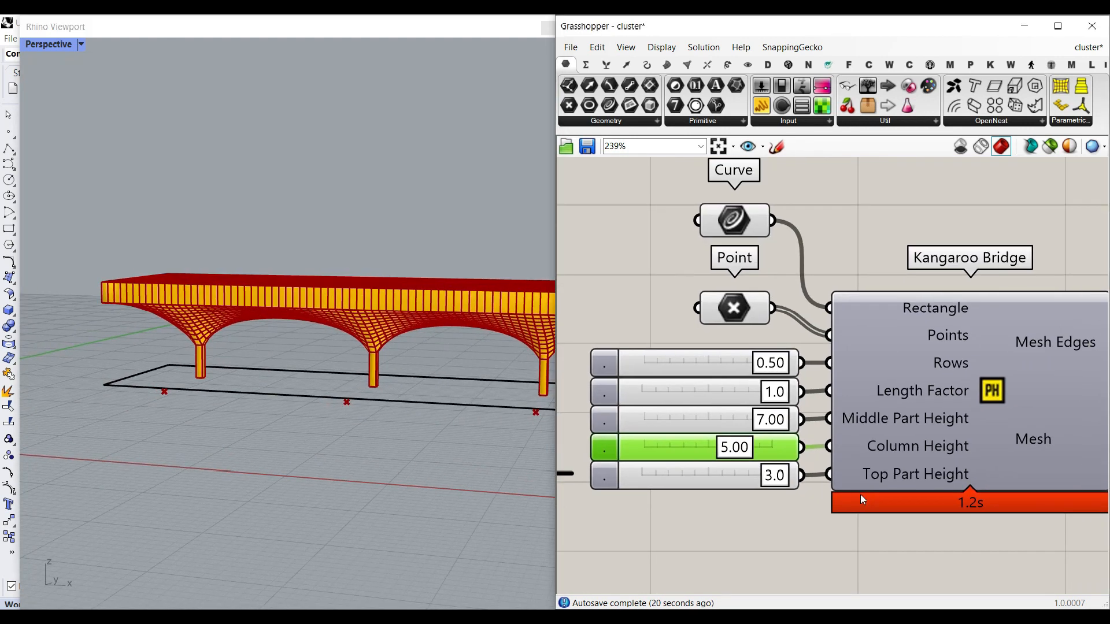
right_click_drag(289, 444, 197, 286)
scroll(191, 266, "up", 5)
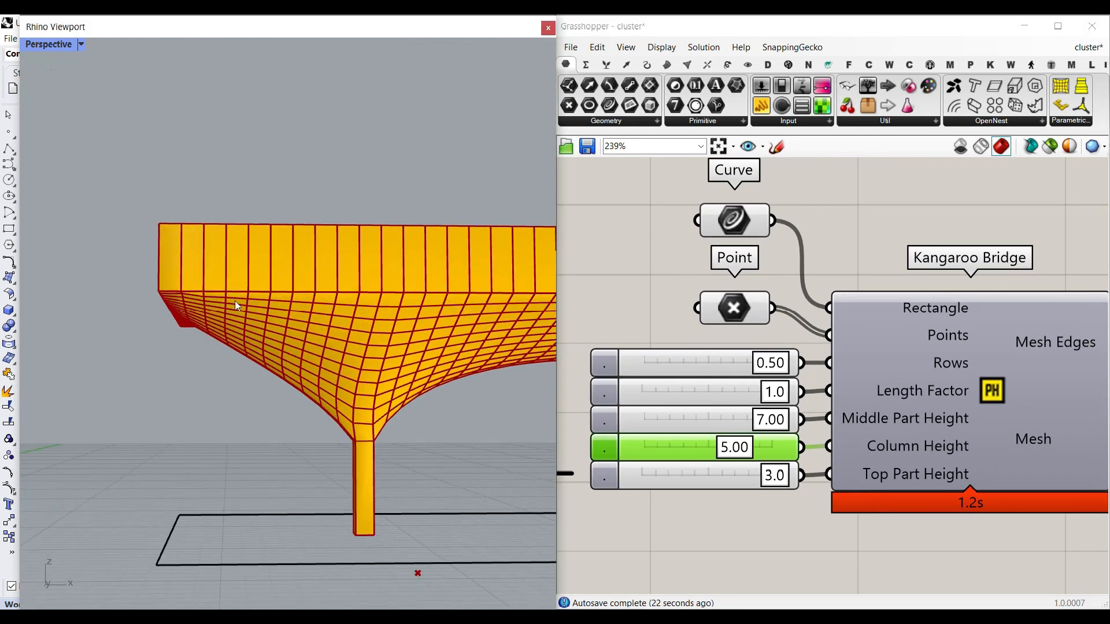
left_click(757, 481)
left_click_drag(729, 483, 673, 482)
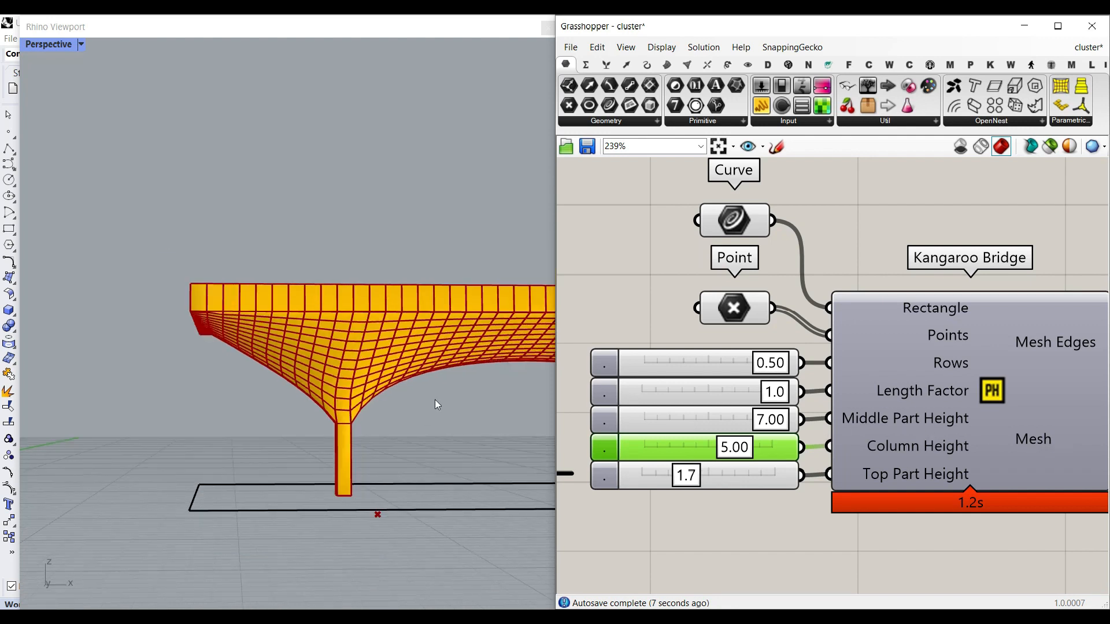
- Bake the Kangaroo Bridge cluster's Mesh output into Rhino and check the baked bridge
right_click_drag(1016, 455, 786, 425)
right_click(805, 408)
left_click(841, 433)
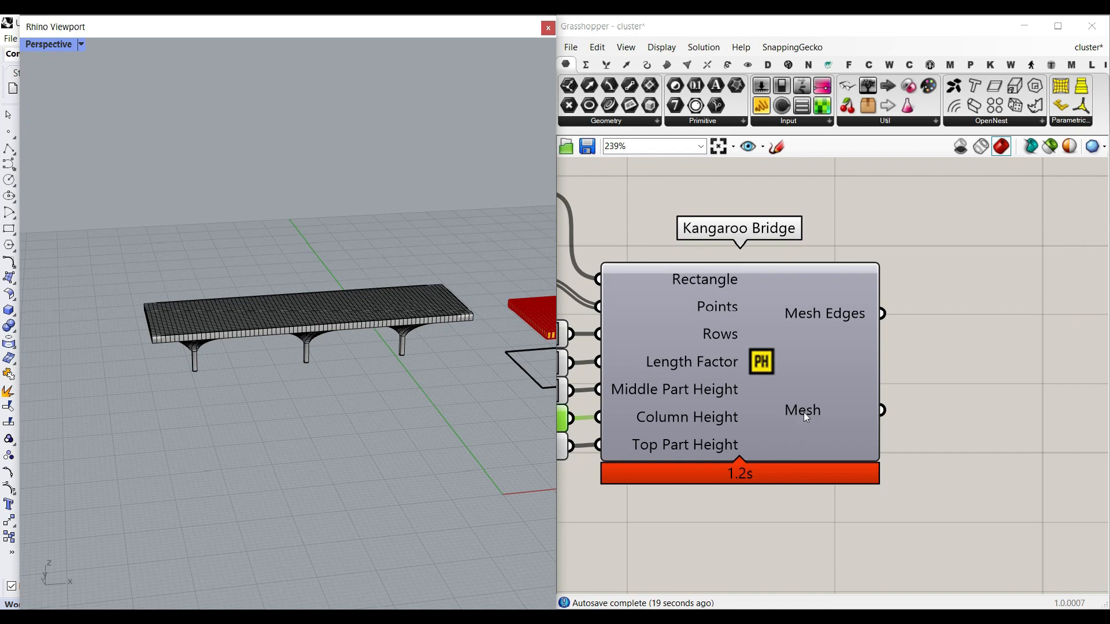
right_click_drag(234, 368, 293, 317)
scroll(295, 317, "up", 6)
right_click_drag(373, 323, 471, 324)
scroll(164, 298, "down", 3)
scroll(164, 299, "down", 4)
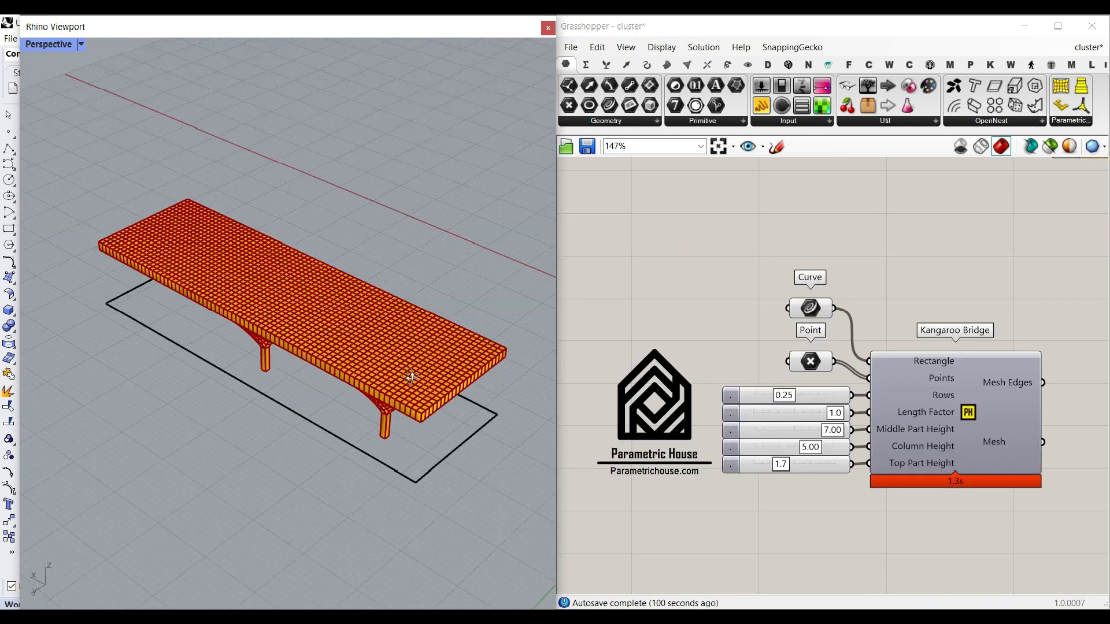
- Try setting the Point parameter to two points: the rectangle's near corner and a spot between the existing points on the same long edge
right_click_drag(186, 324, 185, 361)
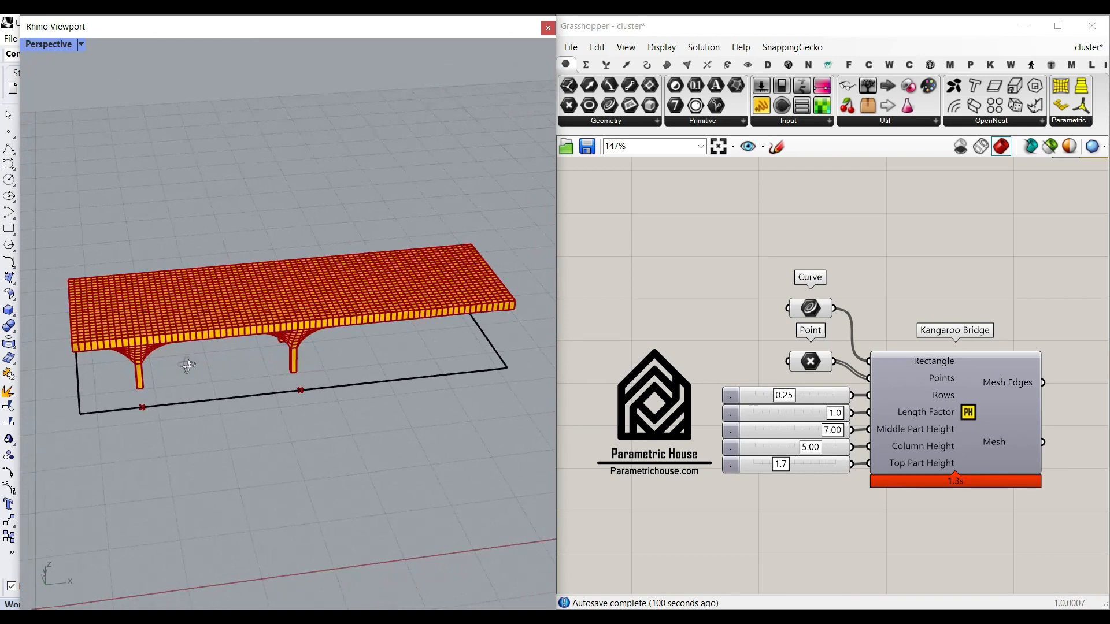
scroll(176, 403, "up", 3)
scroll(244, 388, "up", 2)
scroll(244, 389, "down", 4)
right_click_drag(244, 388, 208, 356)
scroll(208, 356, "up", 5)
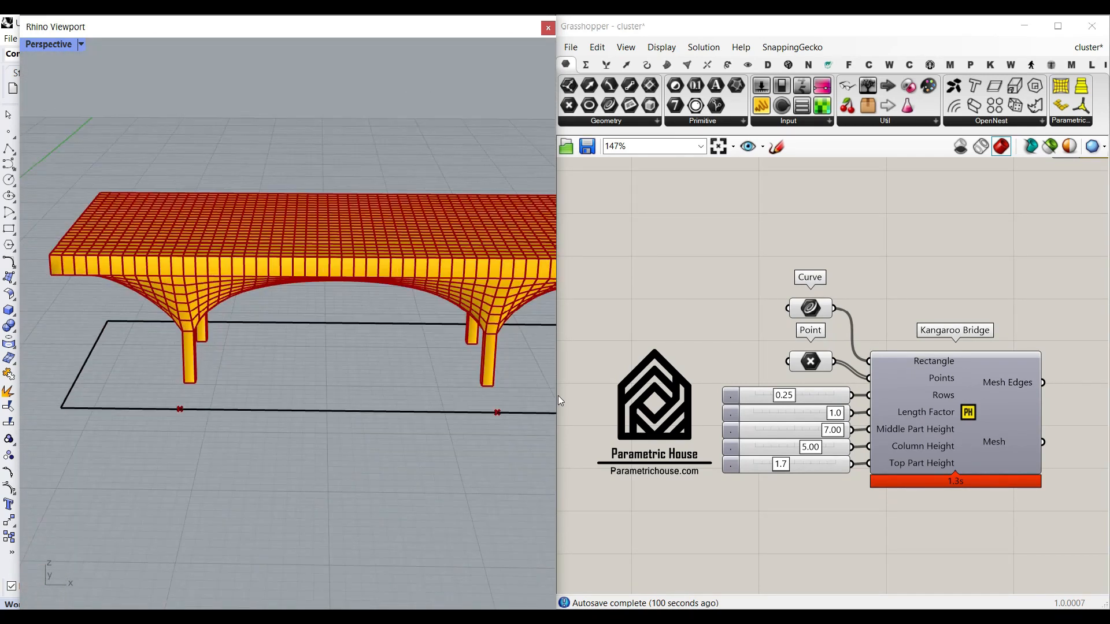
left_click(808, 362)
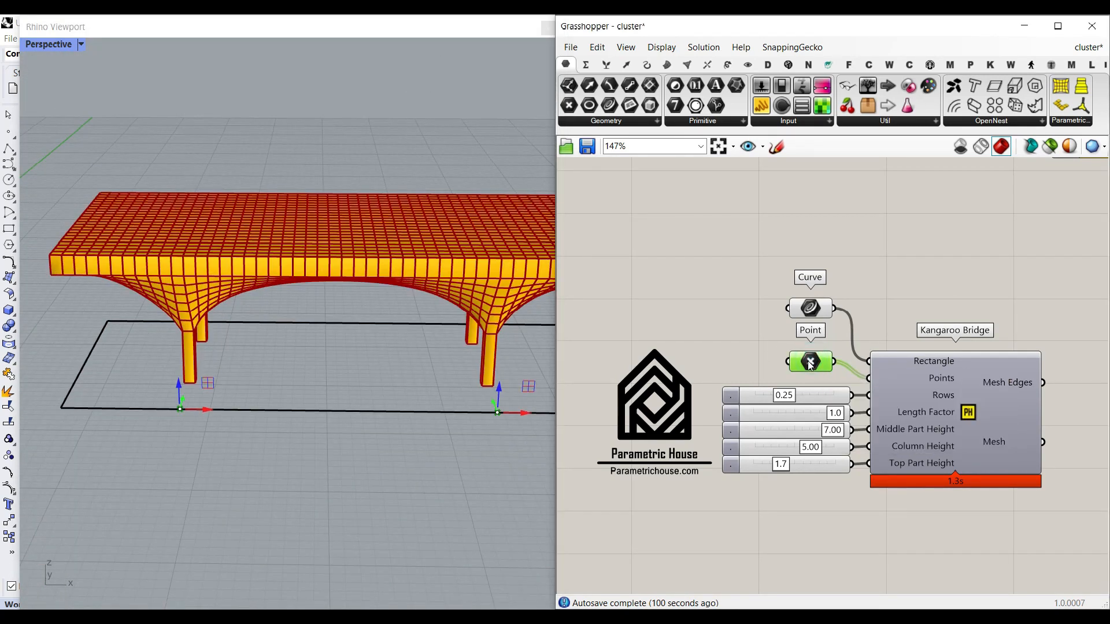
right_click(798, 379)
left_click(866, 519)
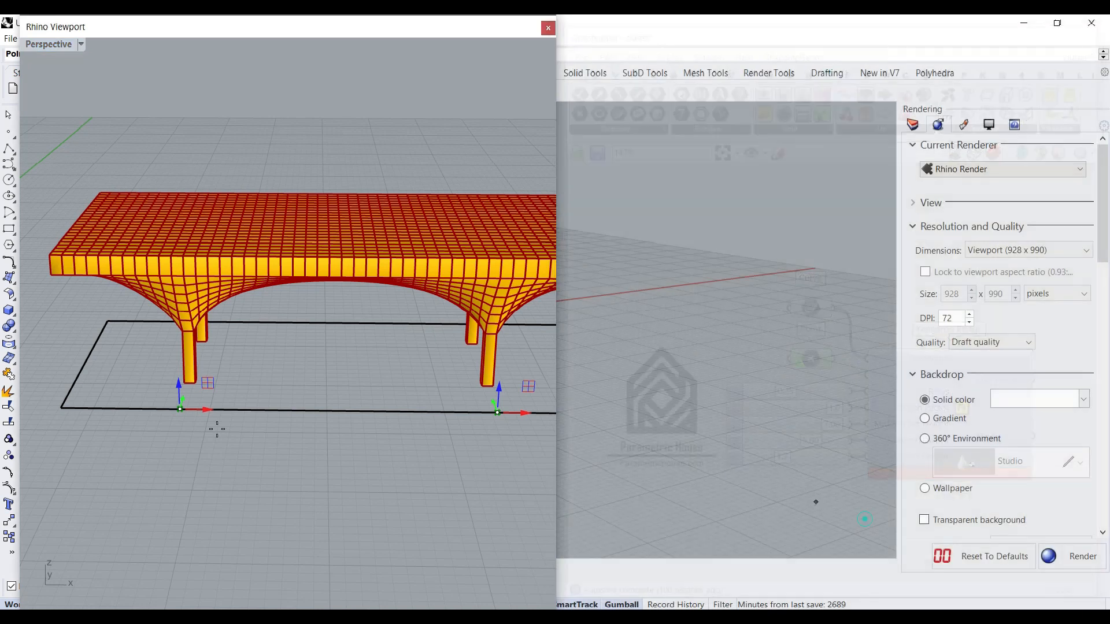
left_click(62, 408)
left_click(298, 424)
key("Return")
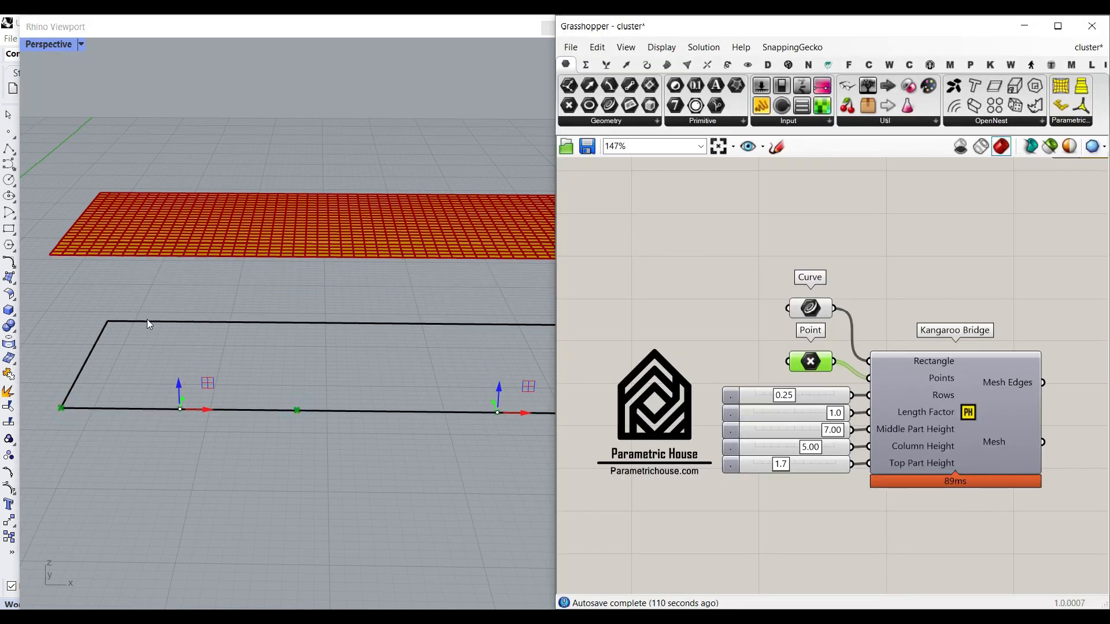
- Set the Point parameter to two points on the rectangle's front long edge, each slightly inward from its corner
right_click(812, 365)
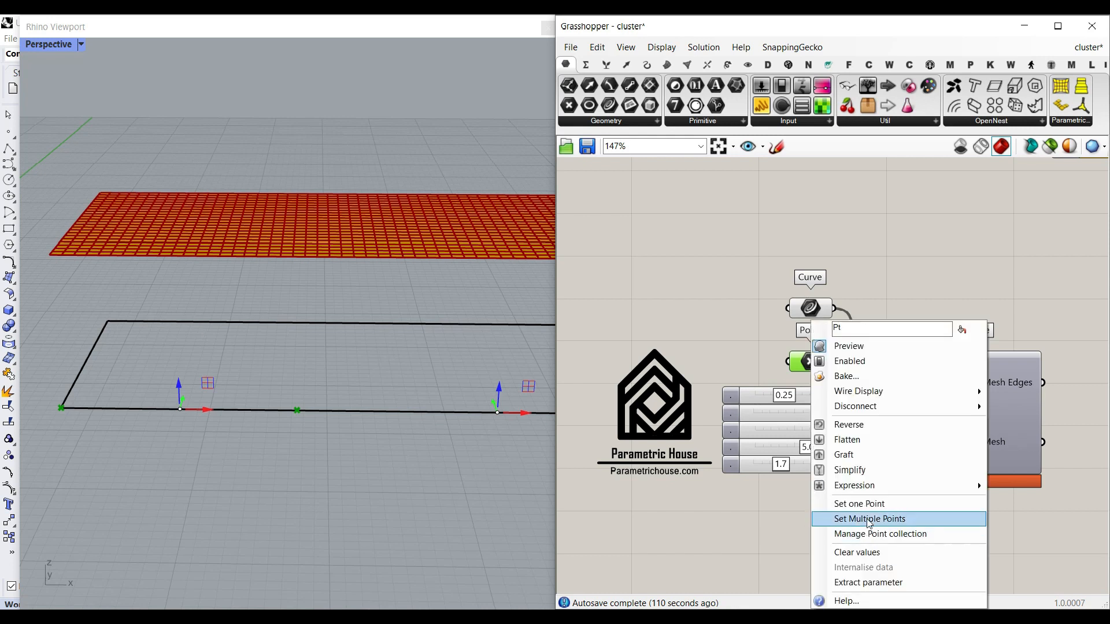
left_click(856, 526)
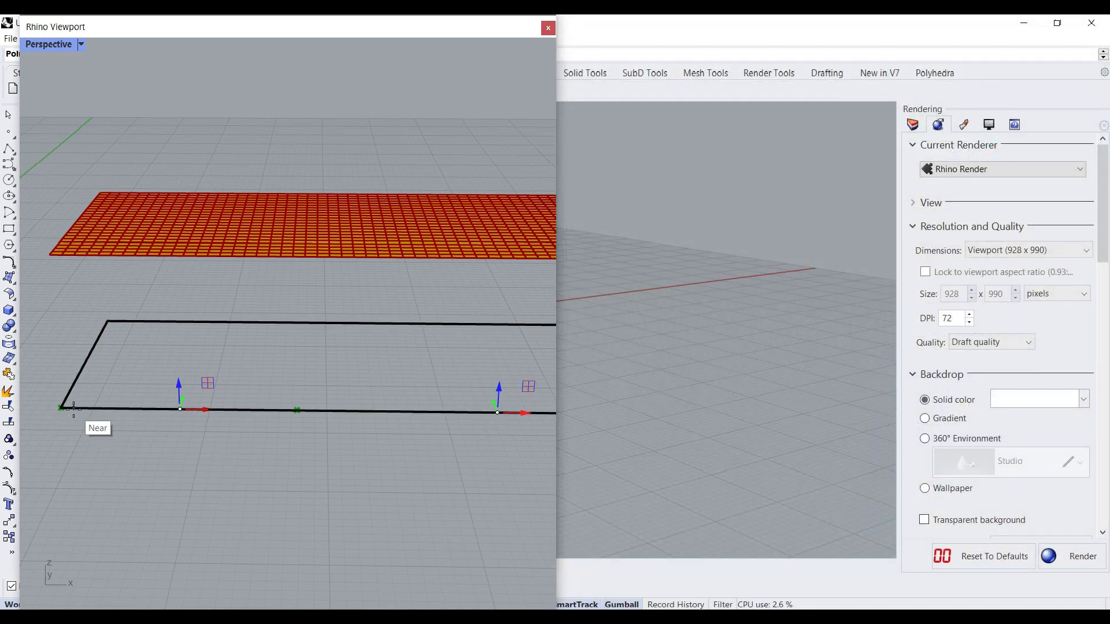
left_click(78, 409)
scroll(78, 410, "down", 8)
right_click_drag(315, 430, 254, 440, "shift")
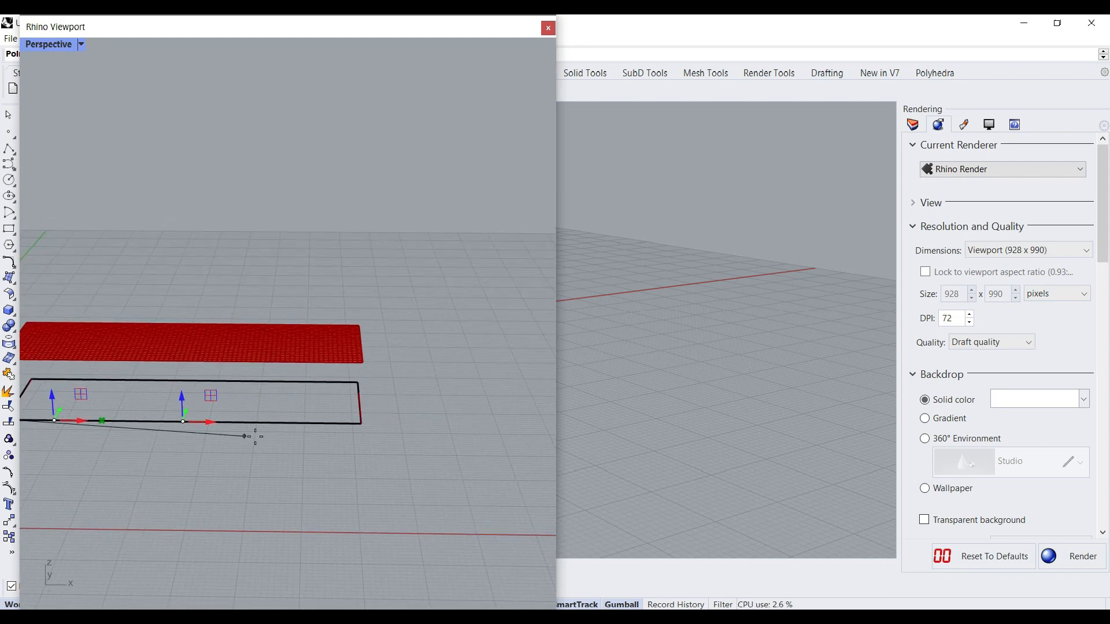
scroll(356, 434, "up", 6)
left_click(345, 417)
key("Return")
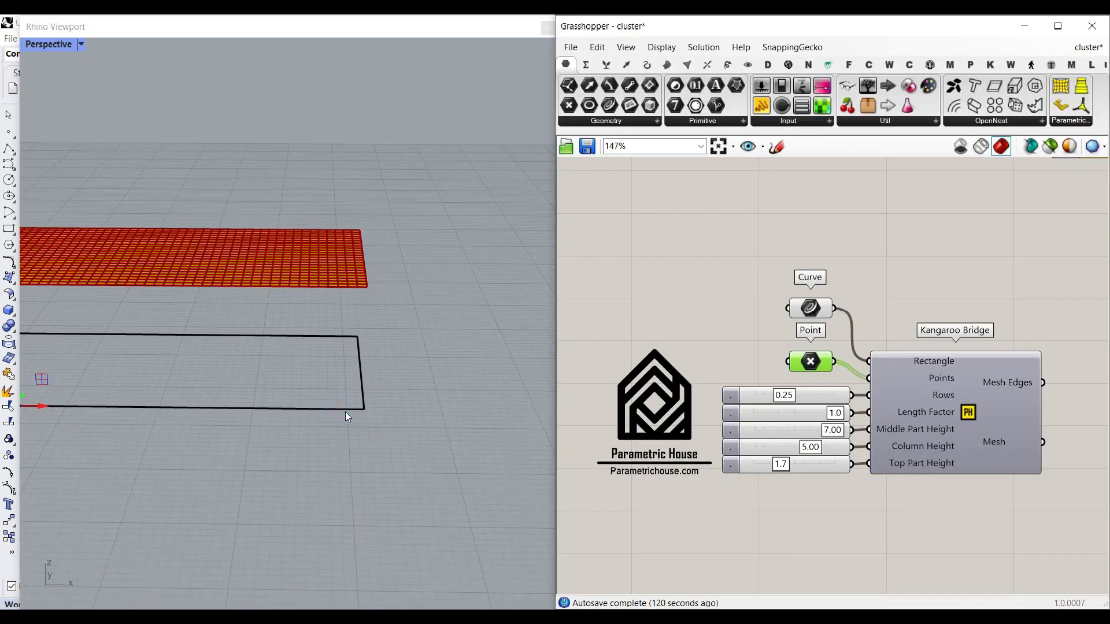
- Set the Rows value to 0.50 for the two-point bridge
scroll(435, 425, "down", 5)
right_click_drag(432, 423, 210, 401)
scroll(179, 364, "up", 6)
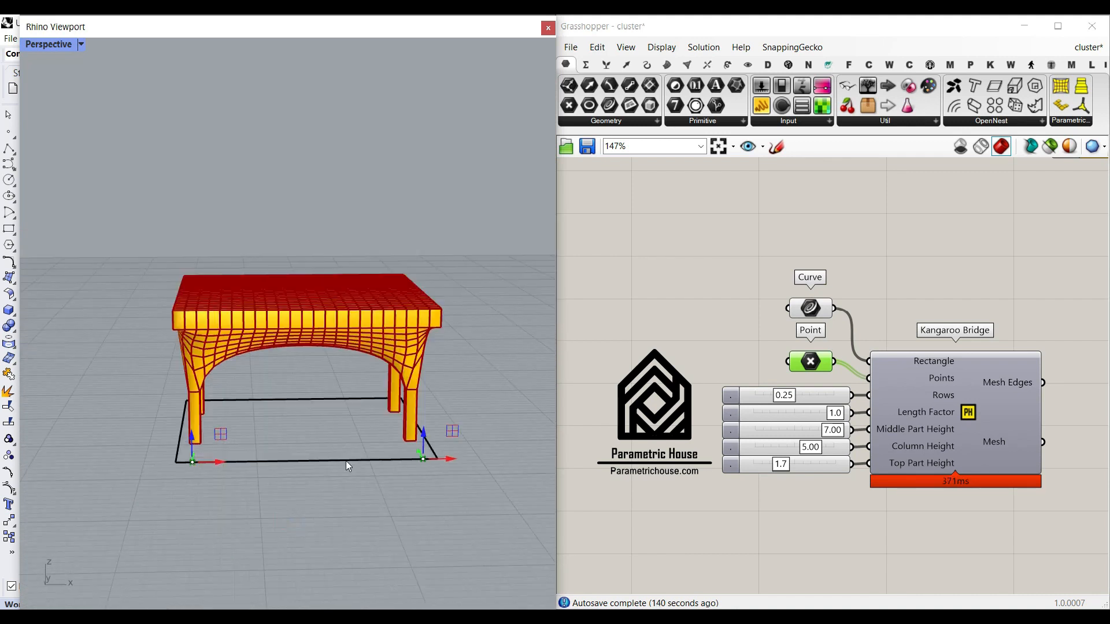
scroll(164, 498, "up", 4)
scroll(231, 466, "down", 3)
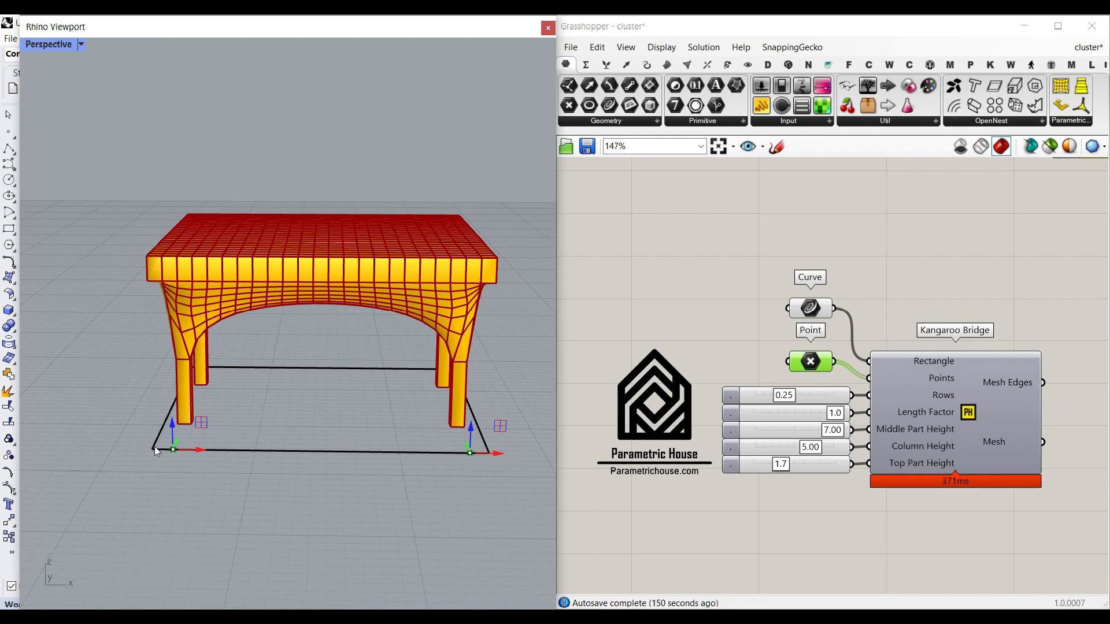
right_click_drag(220, 444, 315, 441)
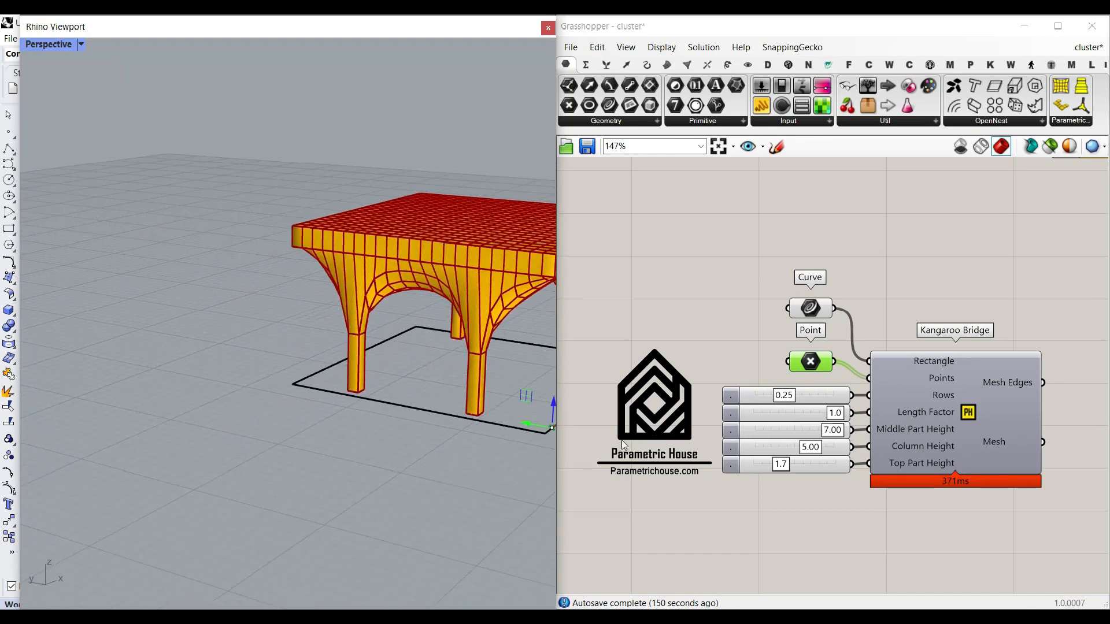
left_click(803, 397)
double_click(803, 397)
type("0.5")
key("Return")
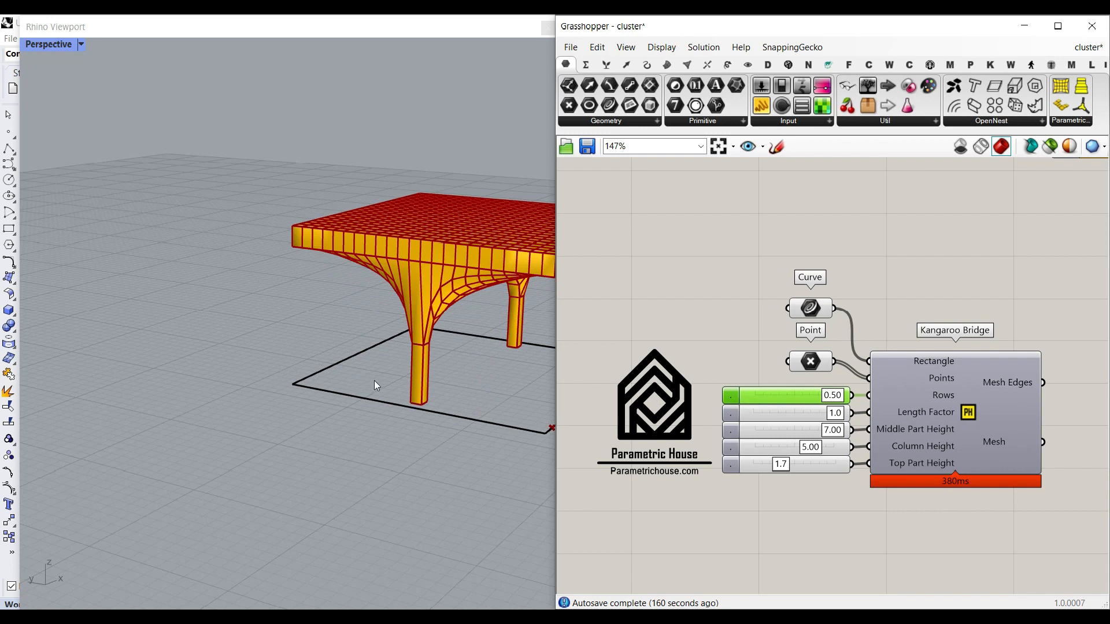
scroll(373, 381, "down", 3)
right_click_drag(373, 381, 202, 371)
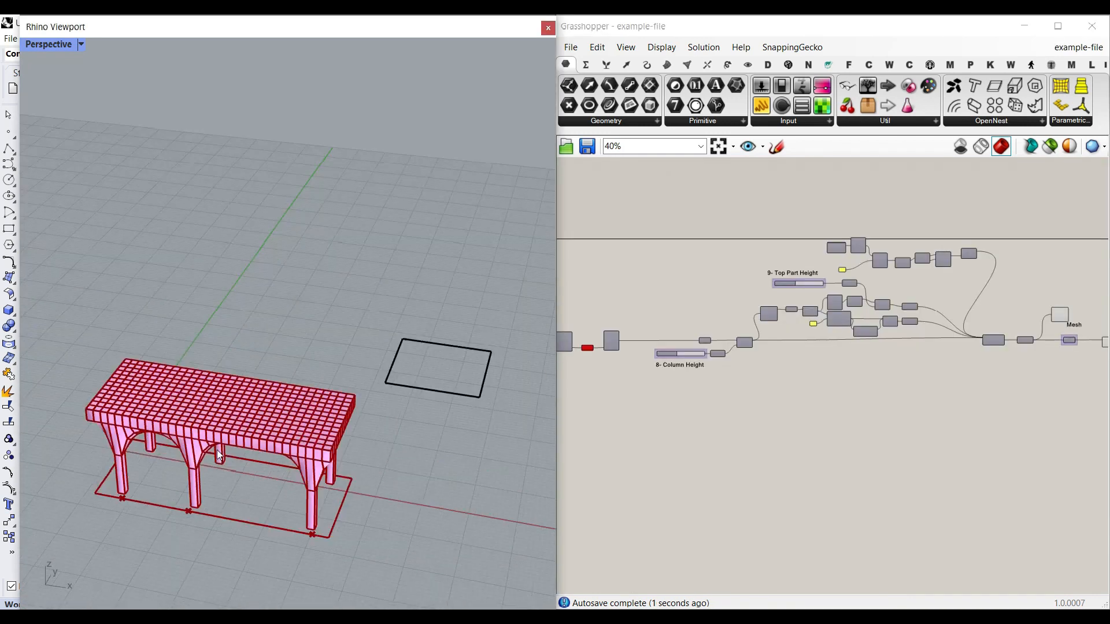
- Examine the example-file definition's overall layout and its bridge mesh from several angles
right_click_drag(217, 450, 258, 446)
scroll(925, 372, "down", 5)
right_click_drag(743, 405, 906, 400)
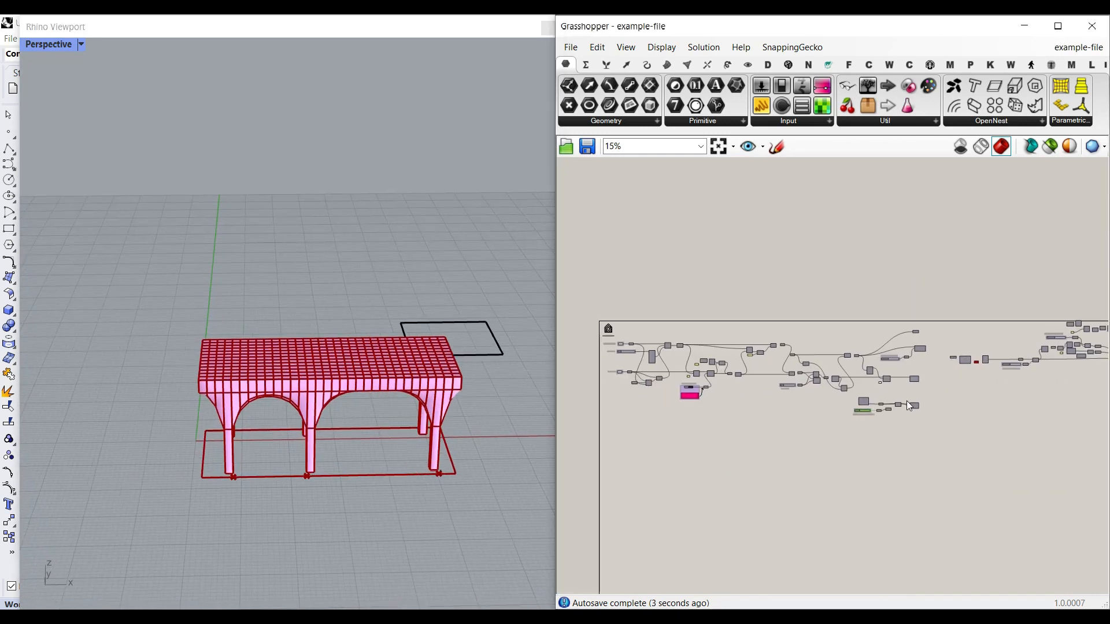
right_click_drag(357, 434, 285, 418)
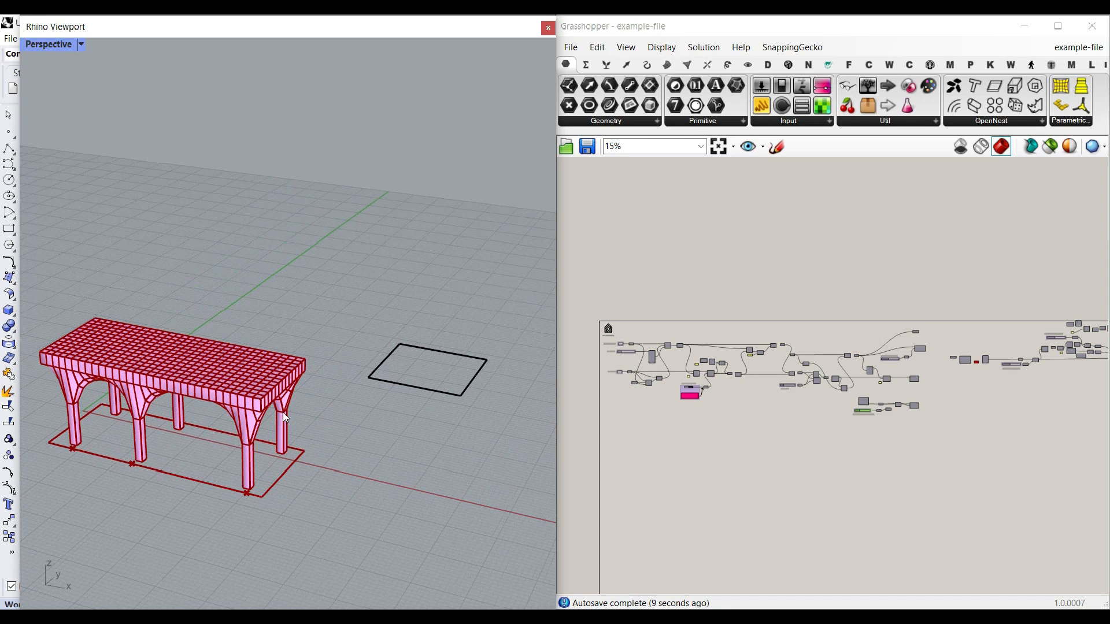
left_click(1079, 46)
left_click(1021, 215)
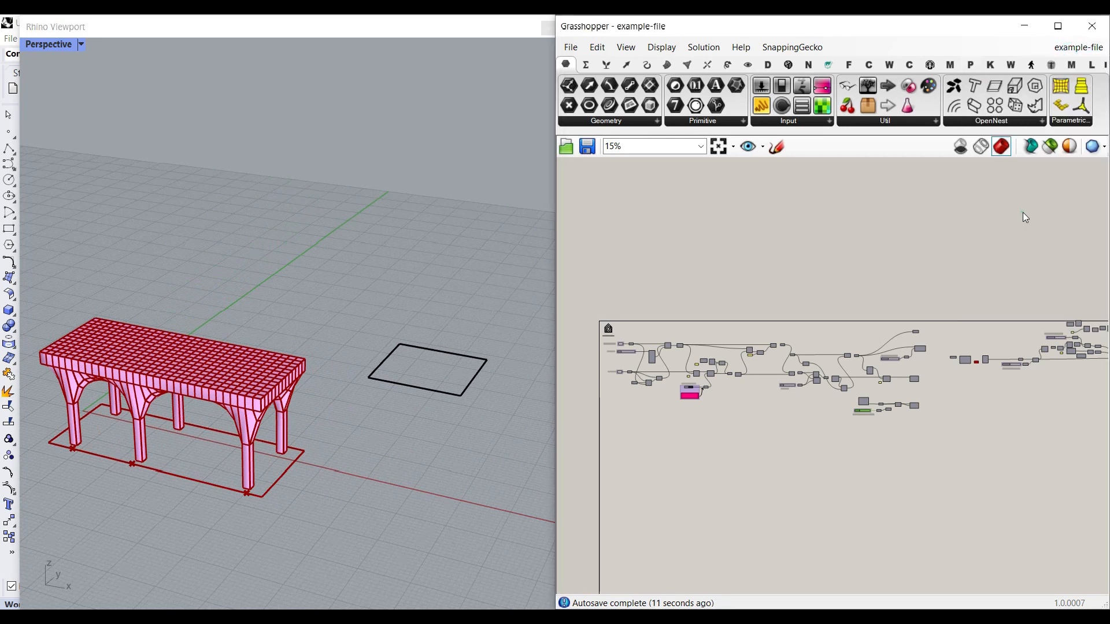
scroll(234, 423, "down", 3)
right_click_drag(234, 424, 467, 301)
scroll(468, 301, "up", 4)
right_click_drag(392, 357, 383, 366, "shift")
scroll(334, 385, "up", 3)
scroll(369, 387, "down", 2)
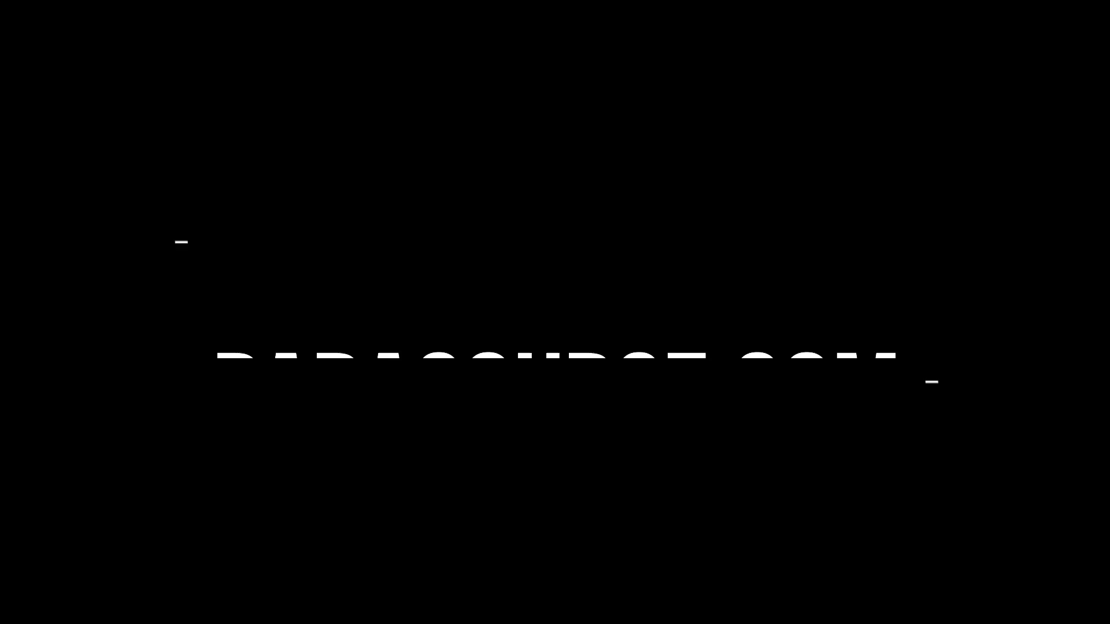